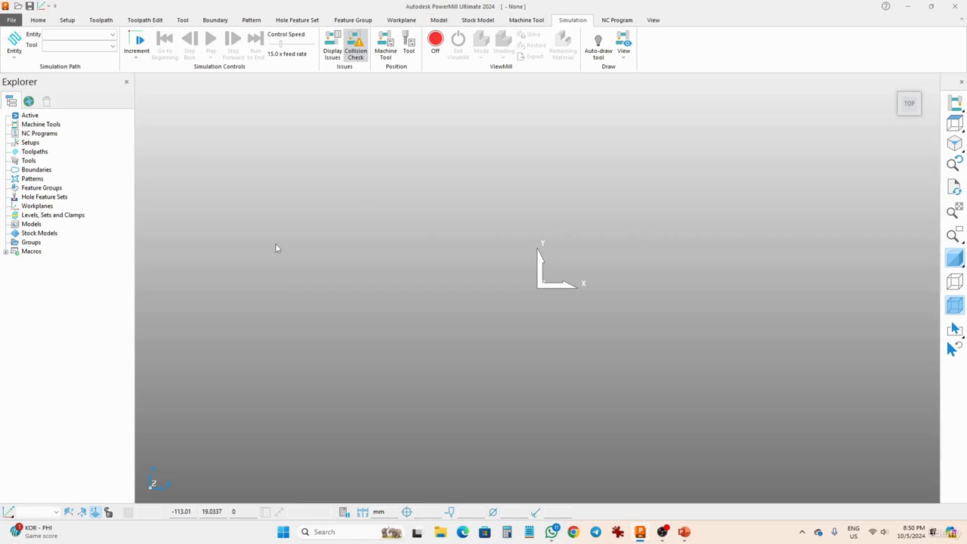
Import the cowling.dgk model from the examples folder
left_click(37, 225)
right_click(36, 225)
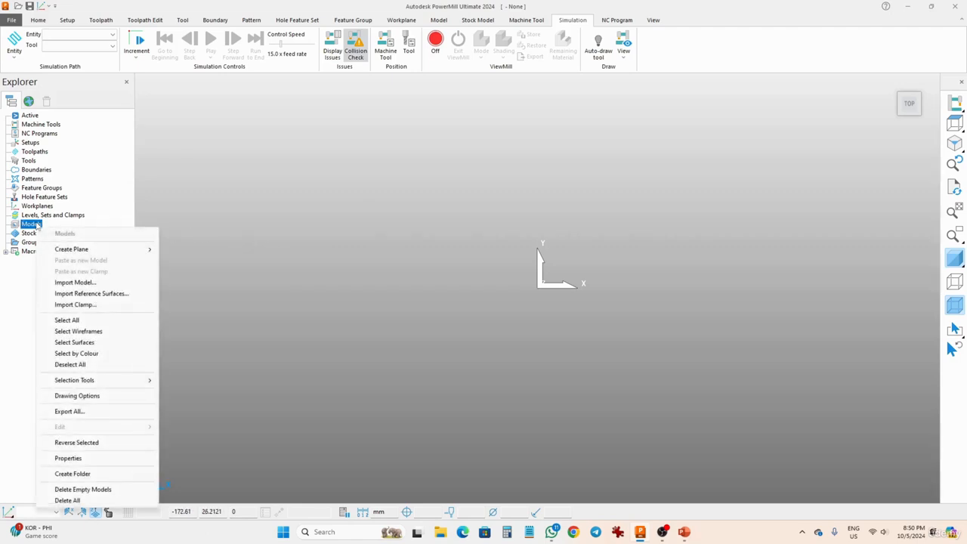
left_click(75, 283)
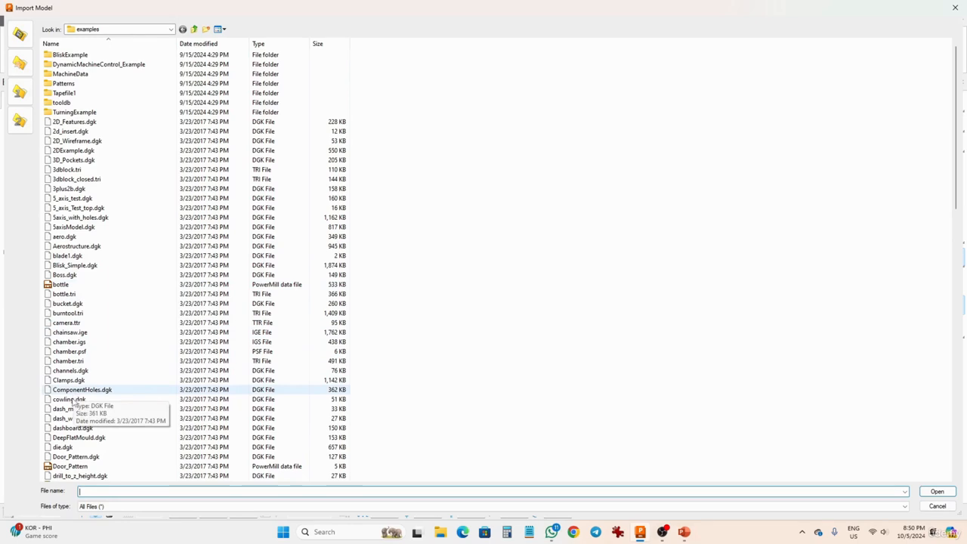
left_click(75, 399)
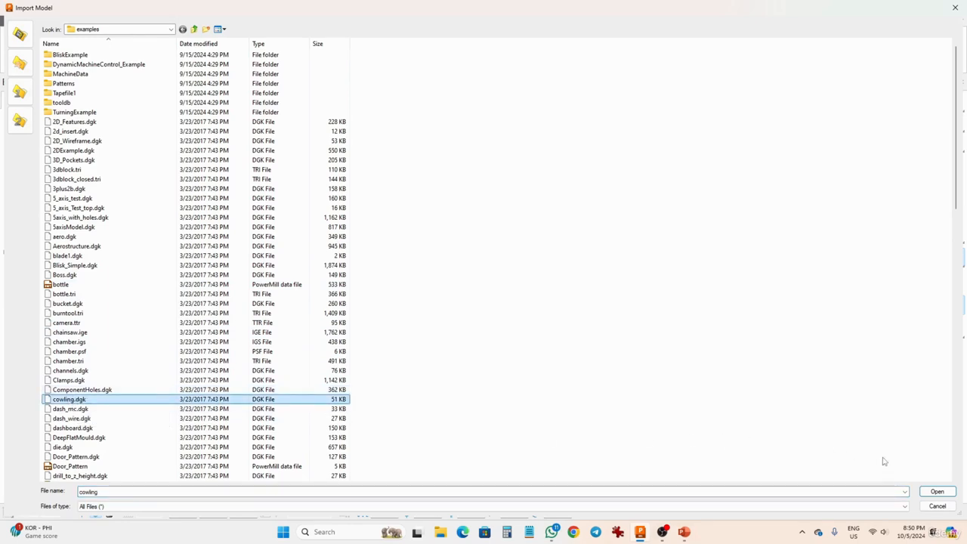
left_click(937, 491)
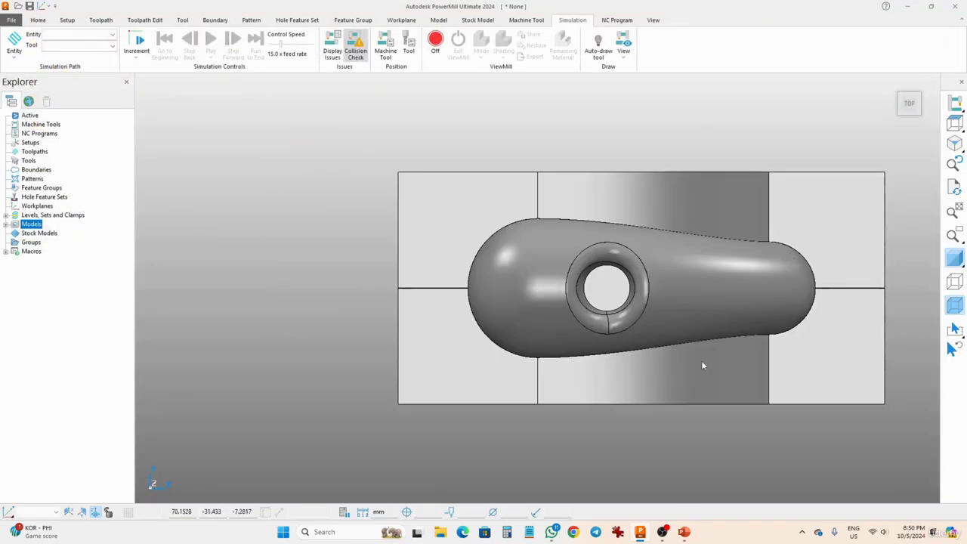
Create a box block calculated from the cowling model's limits, with a tolerance of 0.1 and zero expansion
middle_click_drag(701, 363, 524, 214)
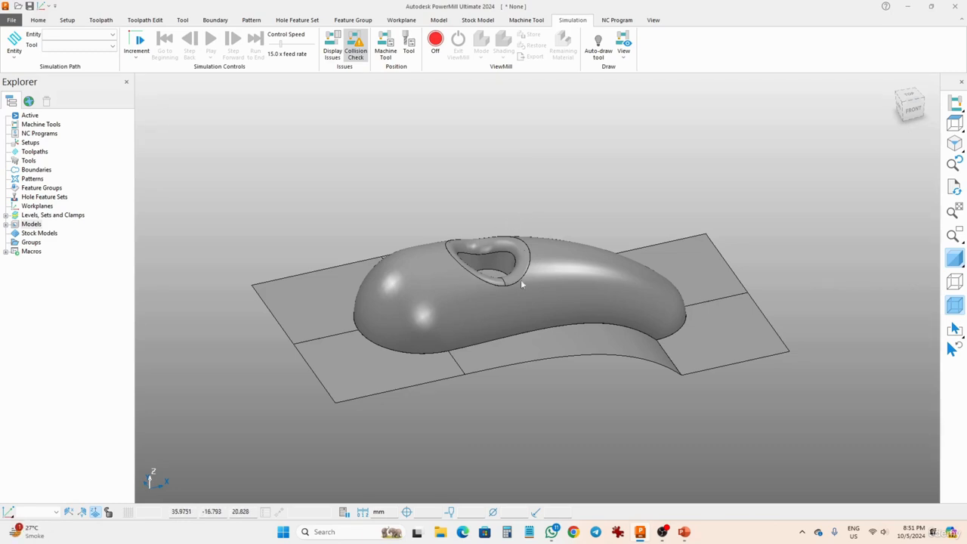
middle_click_drag(521, 280, 457, 254)
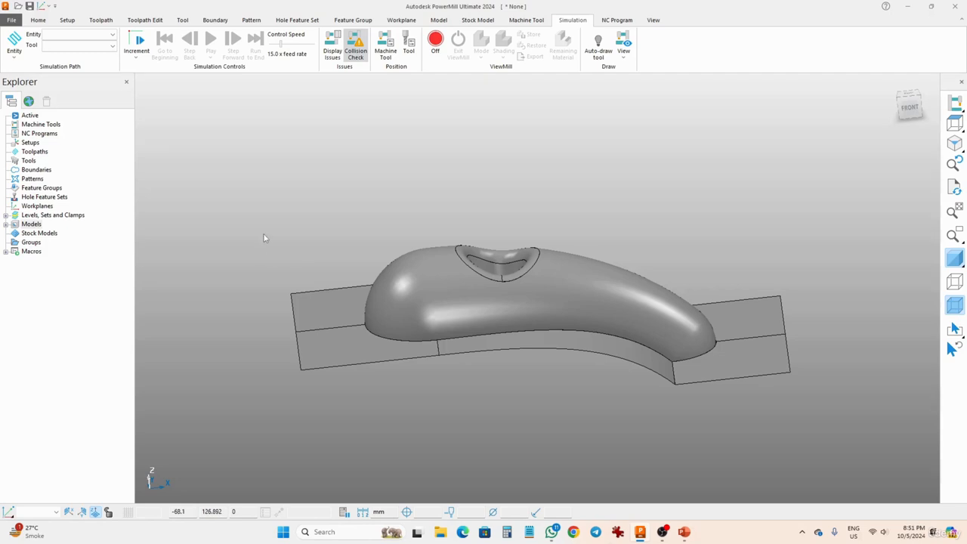
left_click(38, 20)
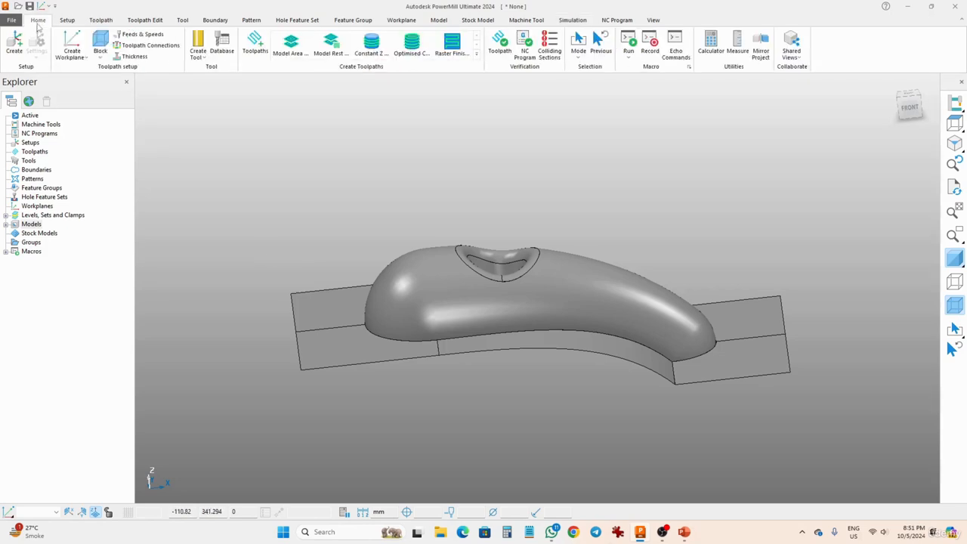
left_click(99, 41)
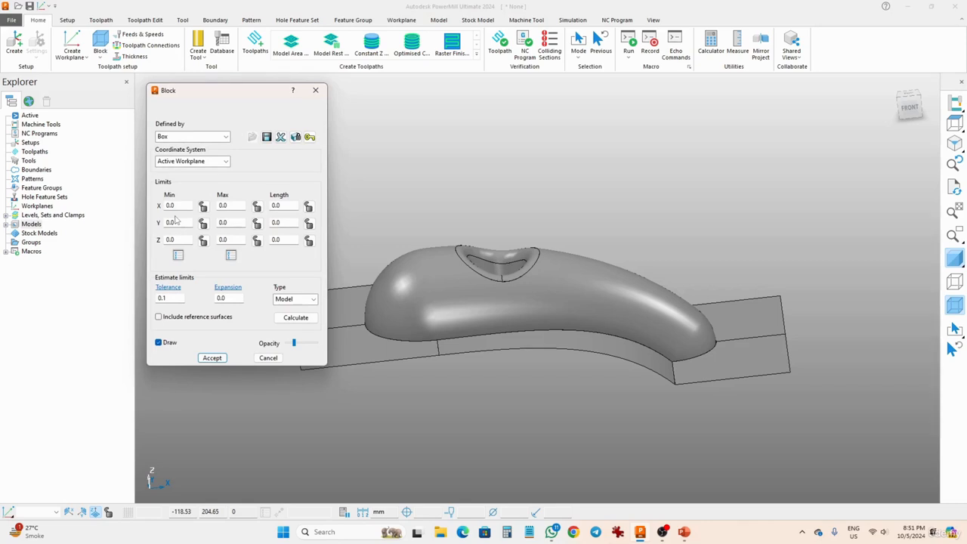
left_click(298, 318)
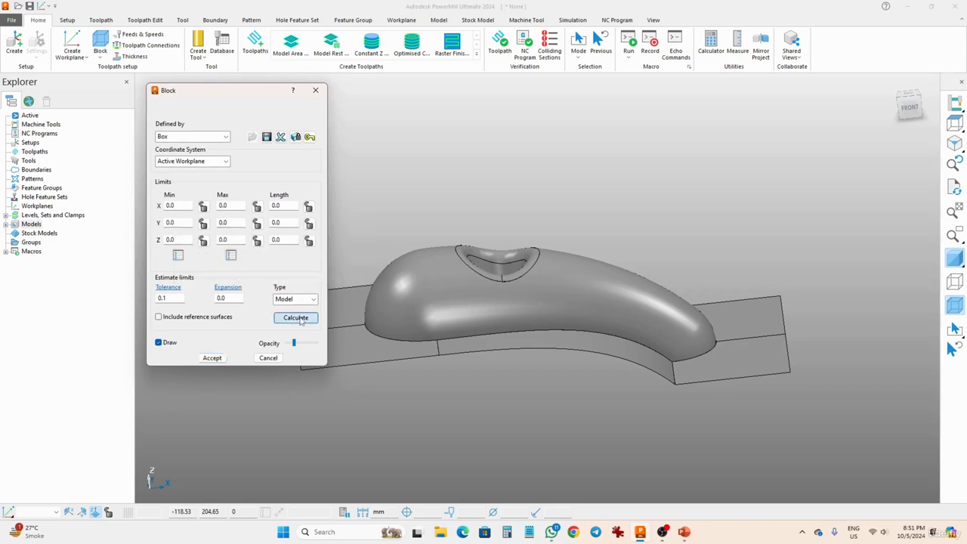
mouse_move(427, 321)
middle_mouse_down()
mouse_move(544, 342)
mouse_move(731, 335)
mouse_move(712, 336)
middle_mouse_up()
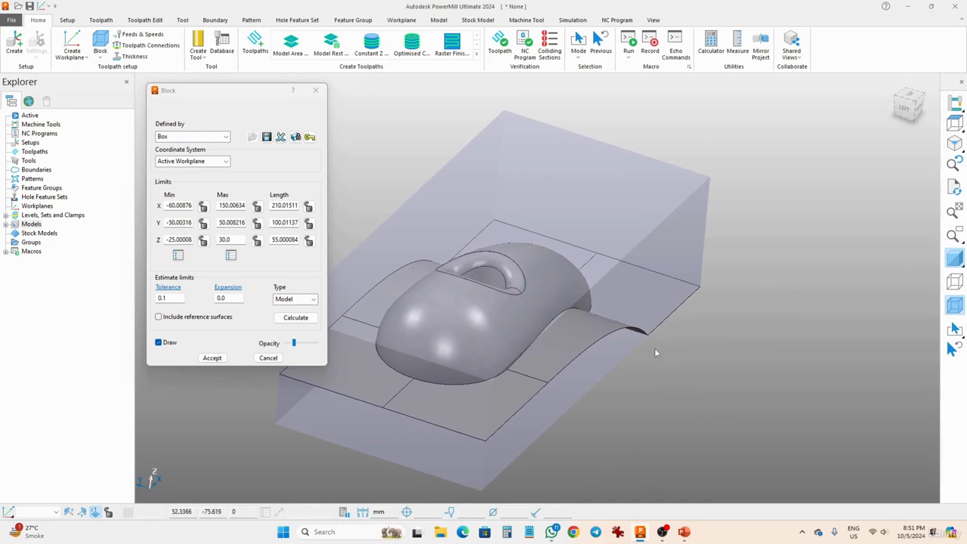
middle_click_drag(656, 352, 597, 322)
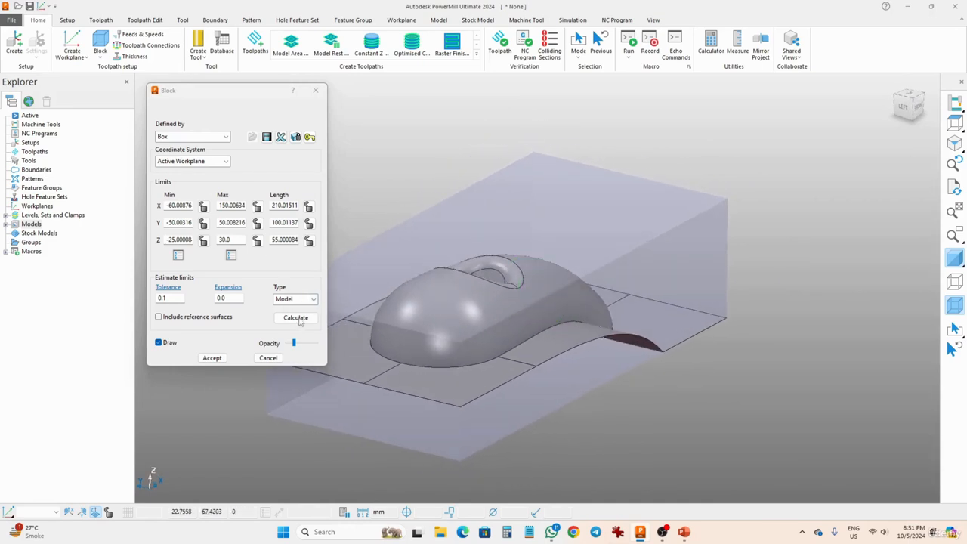
left_click(211, 358)
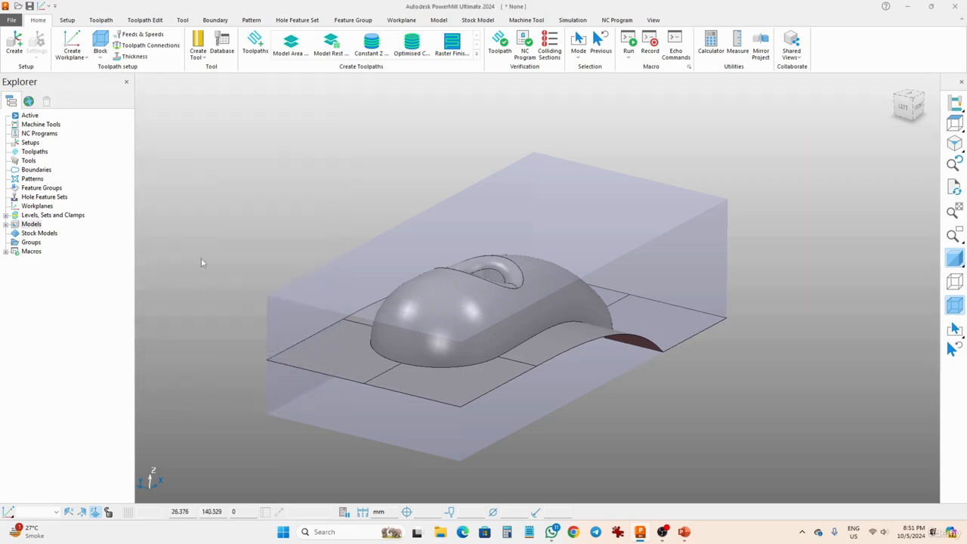
left_click(79, 52)
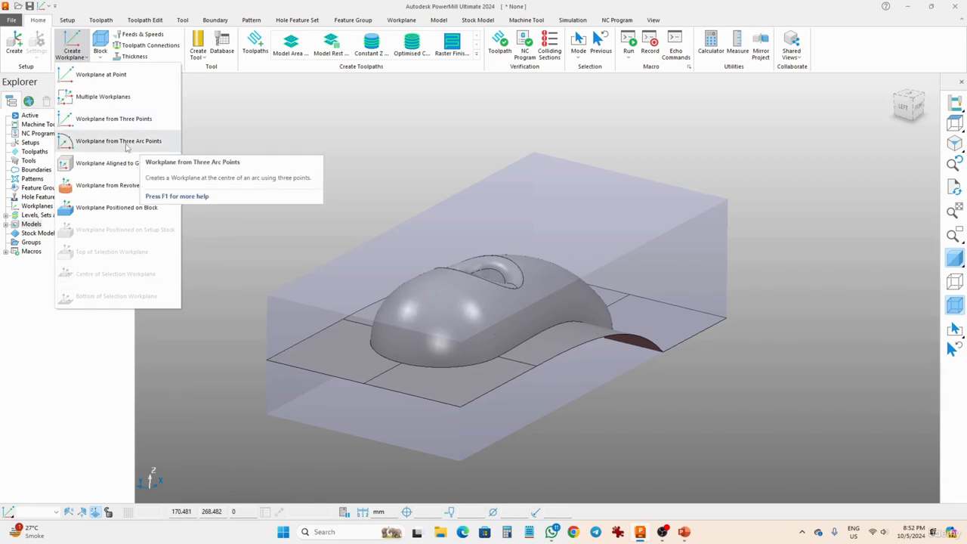
left_click(125, 163)
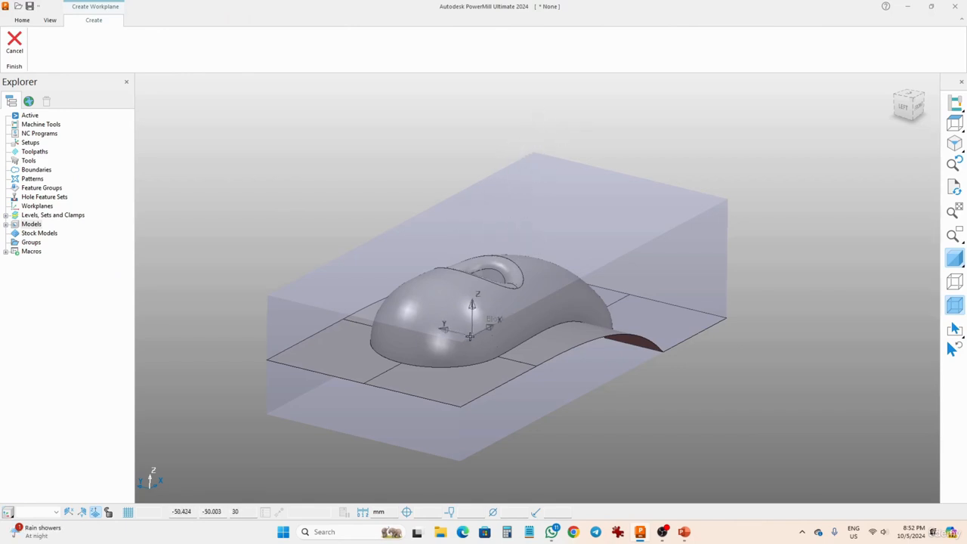
left_click(14, 42)
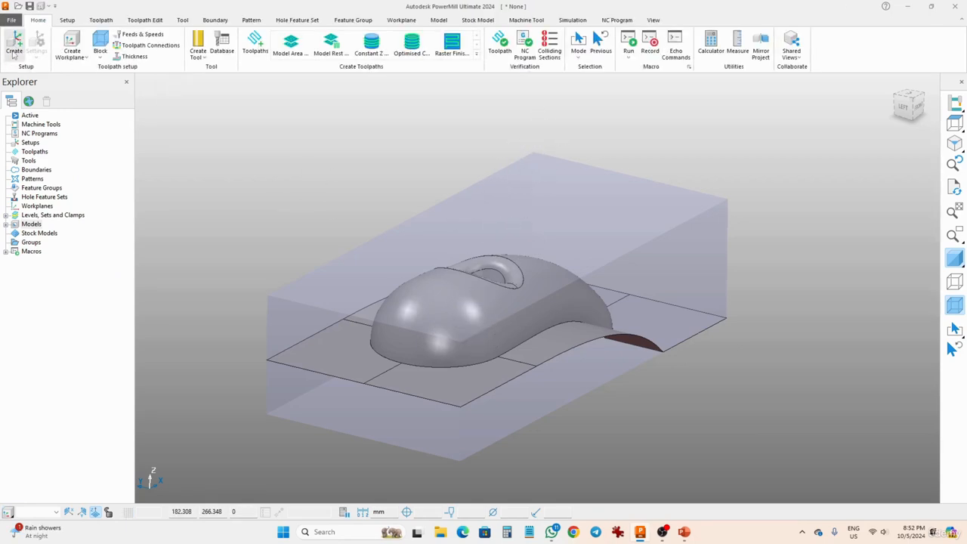
Create a workplane positioned on the block, at the centre of its top face
left_click(71, 53)
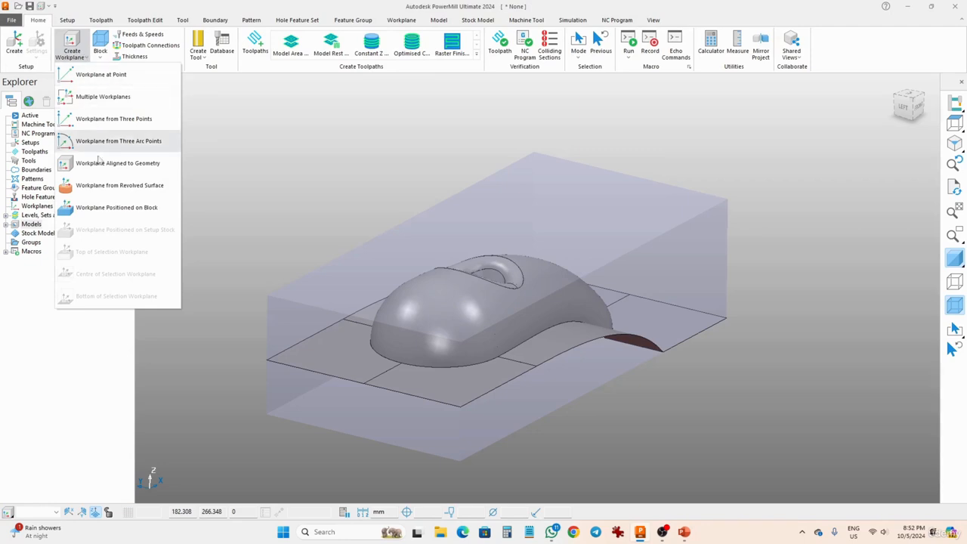
left_click(106, 207)
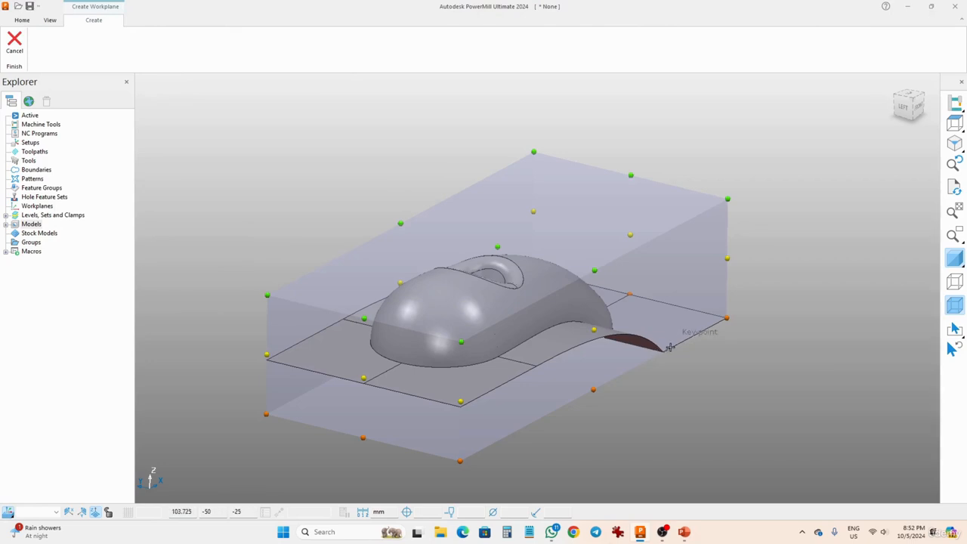
middle_click_drag(670, 347, 648, 306)
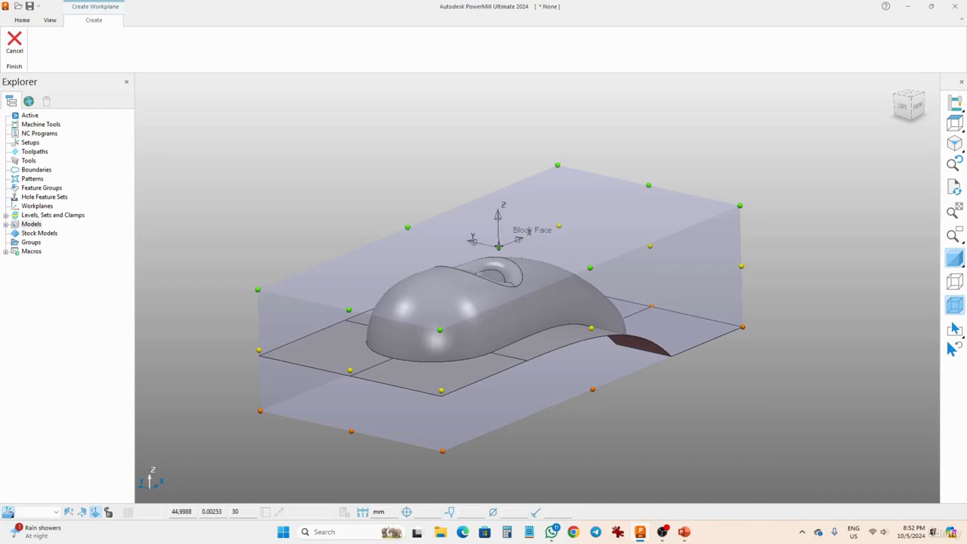
left_click(499, 245)
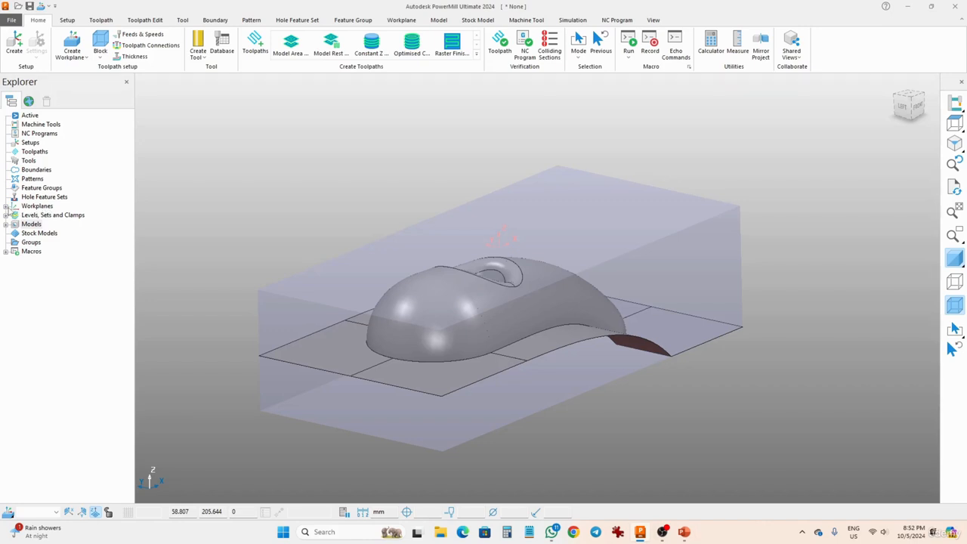
Activate the new workplane on the block's top face
left_click(6, 206)
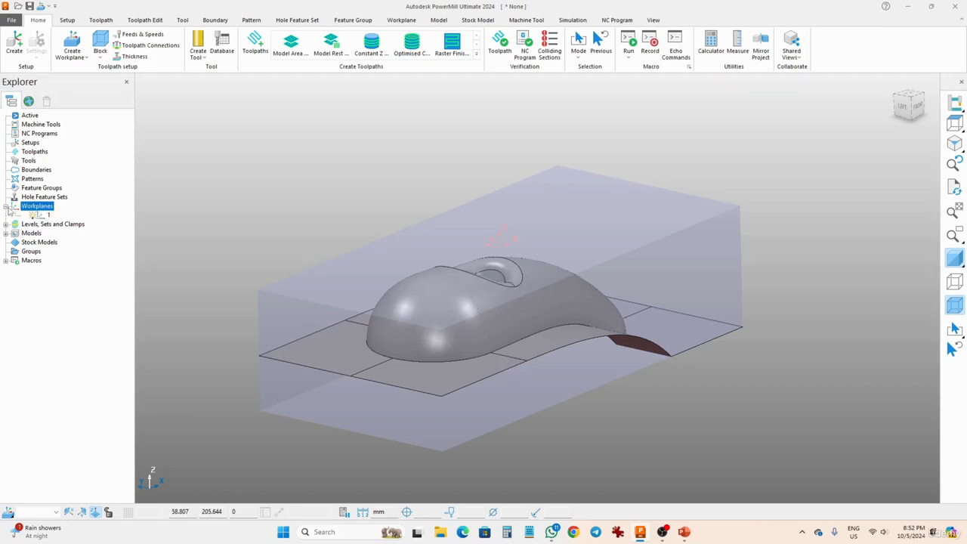
double_click(47, 217)
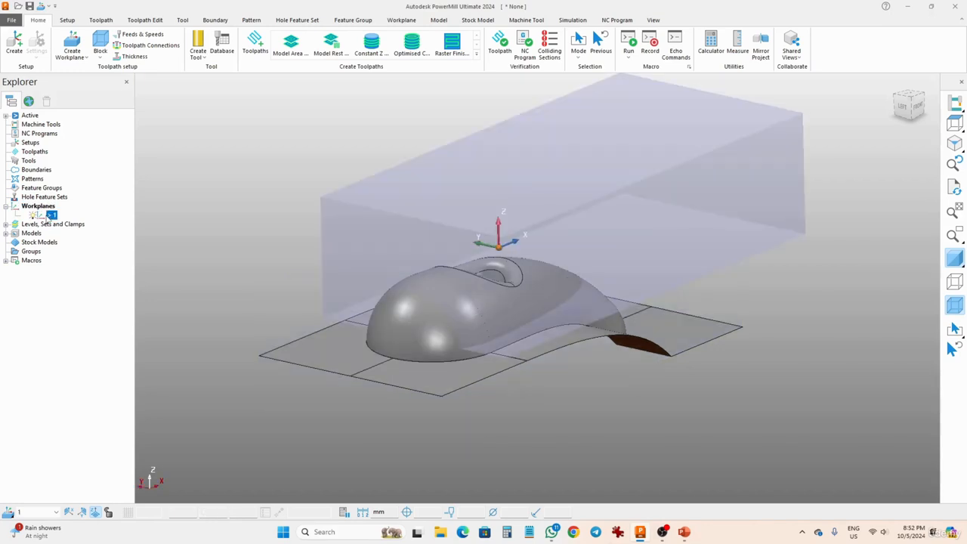
double_click(46, 218)
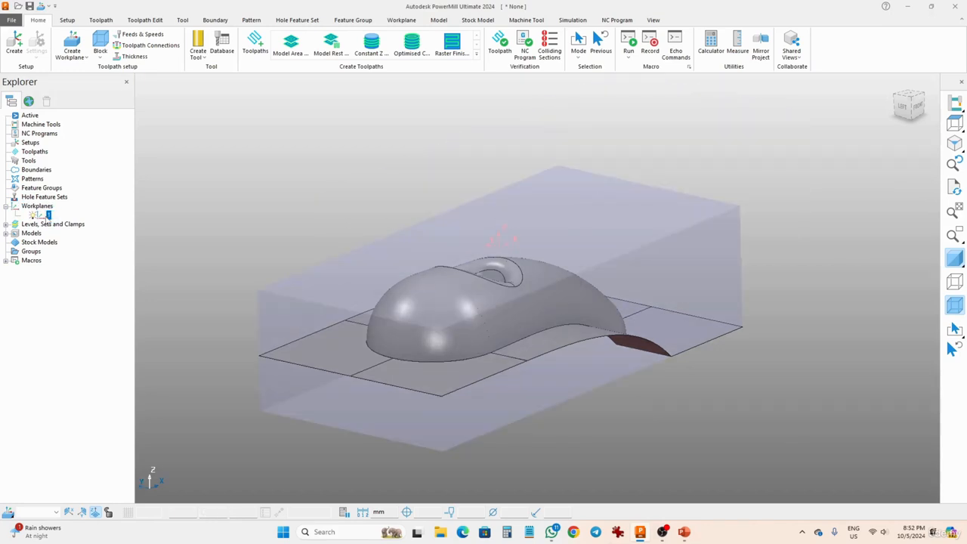
right_click(46, 218)
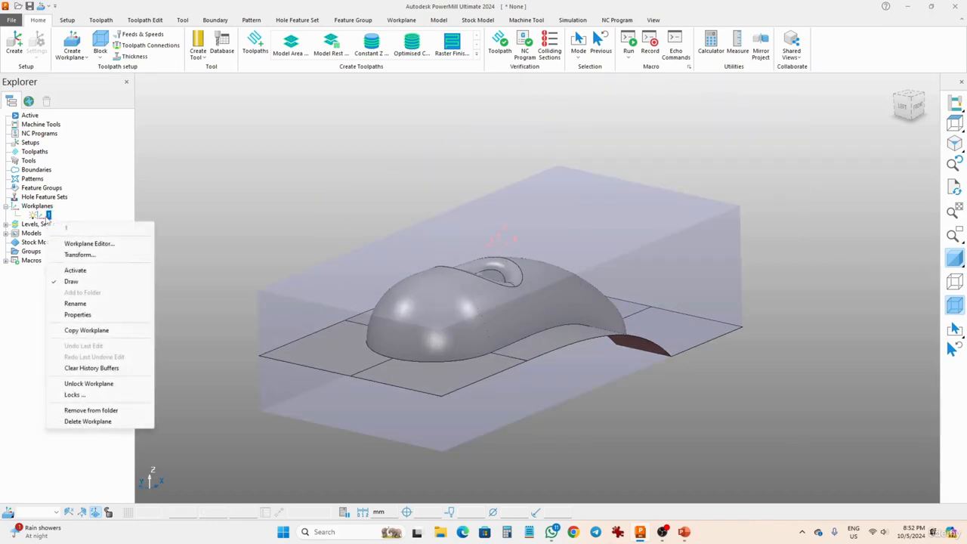
left_click(73, 271)
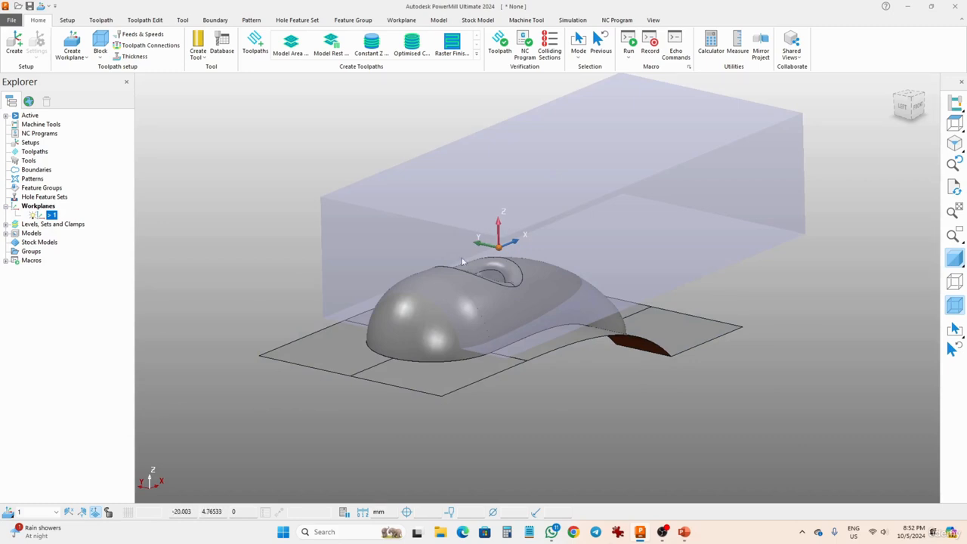
Recalculate the box block around the model relative to the active workplane
left_click(101, 42)
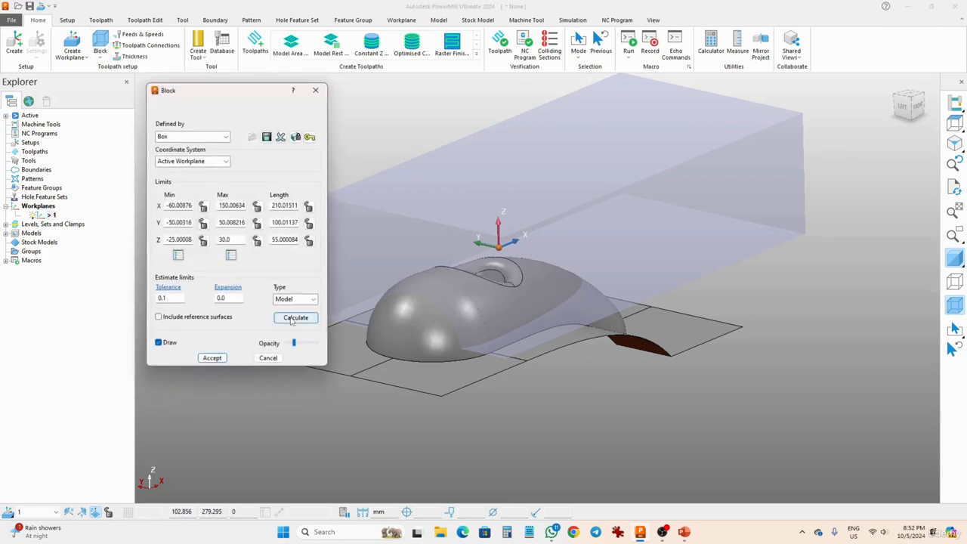
left_click(294, 318)
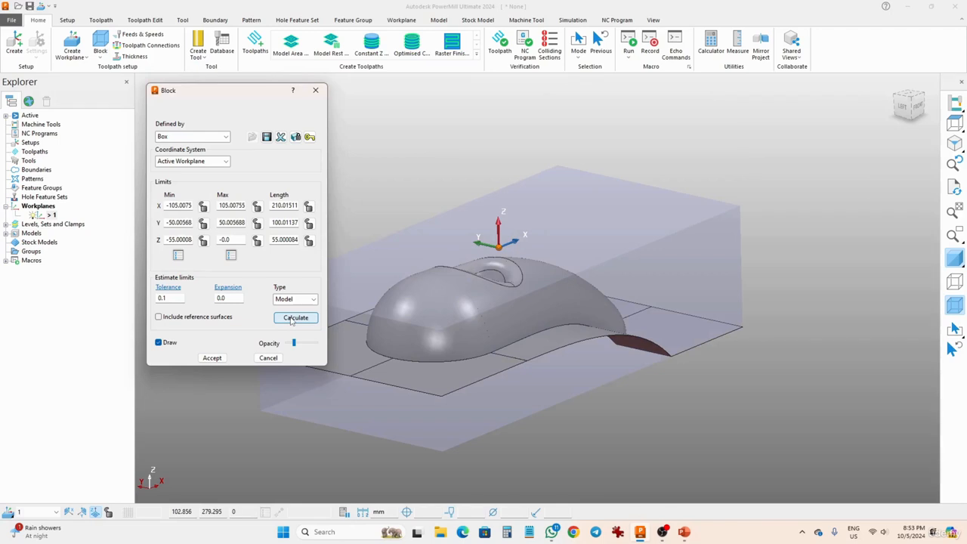
left_click(213, 358)
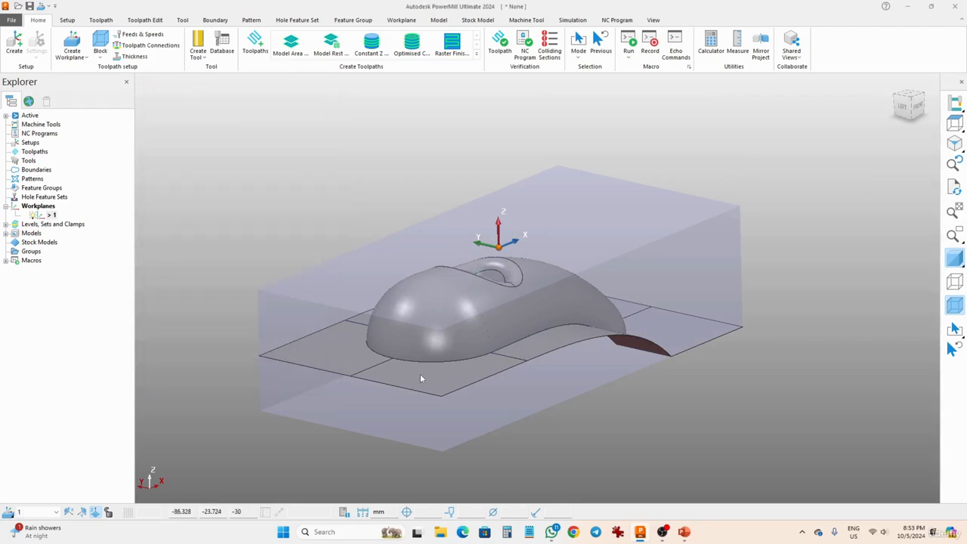
Rename the active workplane as W1
right_click(51, 216)
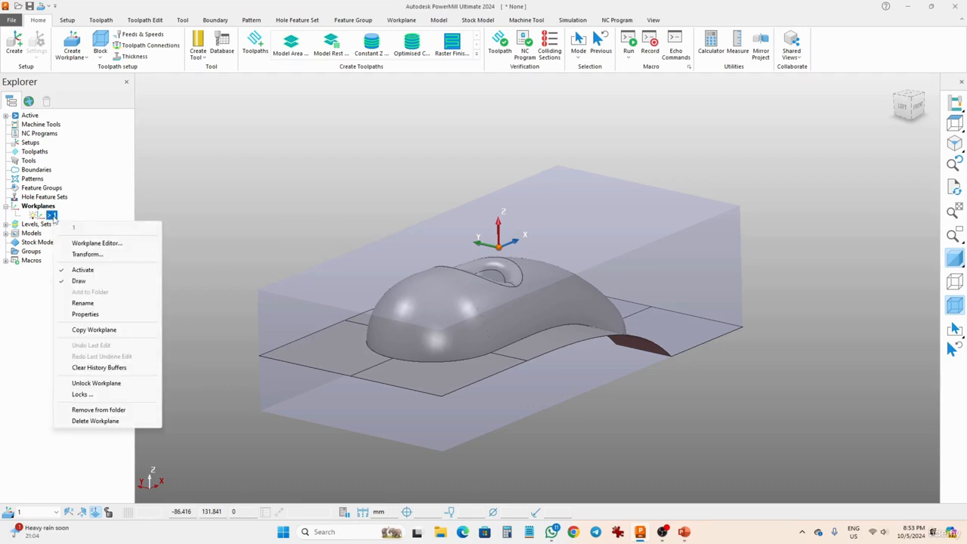
left_click(82, 304)
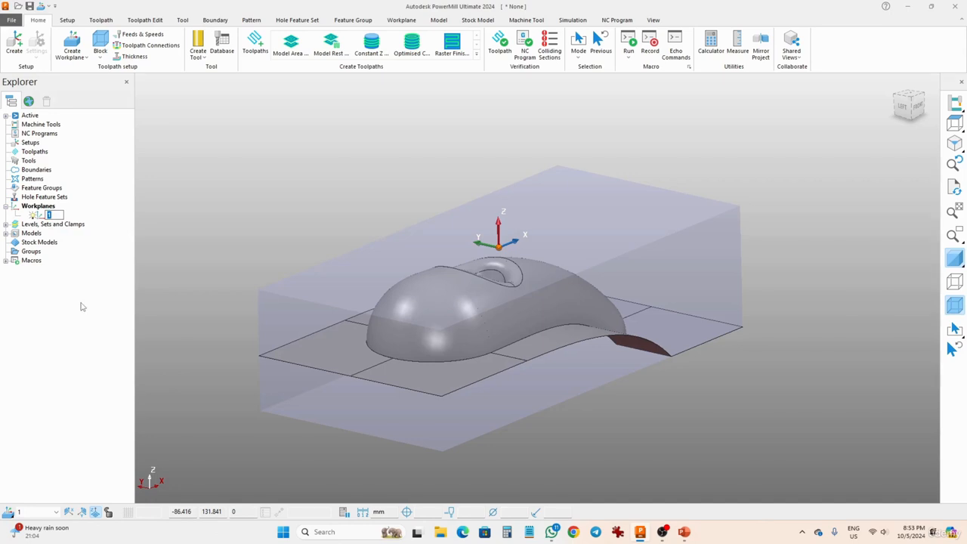
type("w1")
key("BackSpace")
key("BackSpace")
type("W1")
key("Return")
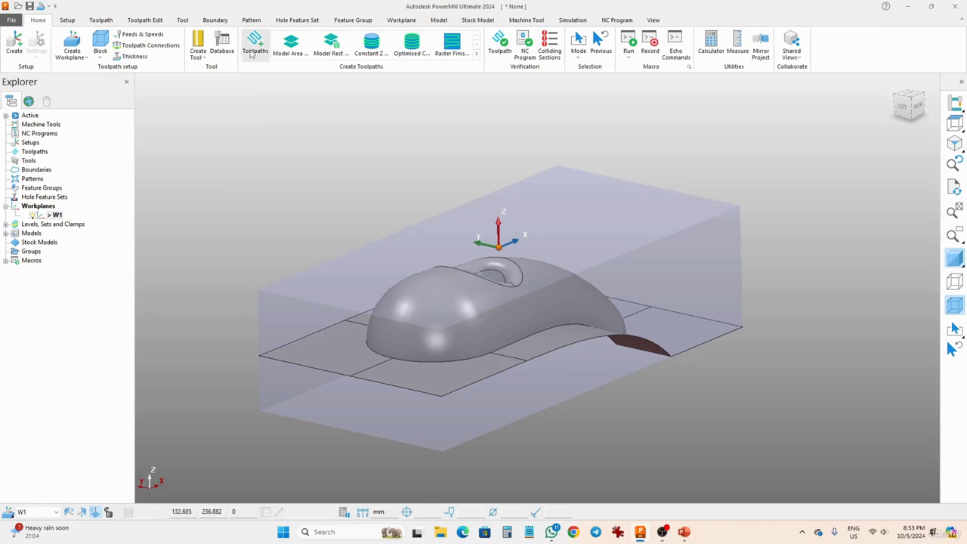
Create an end mill tool with a tip length of 75 mm
left_click(198, 55)
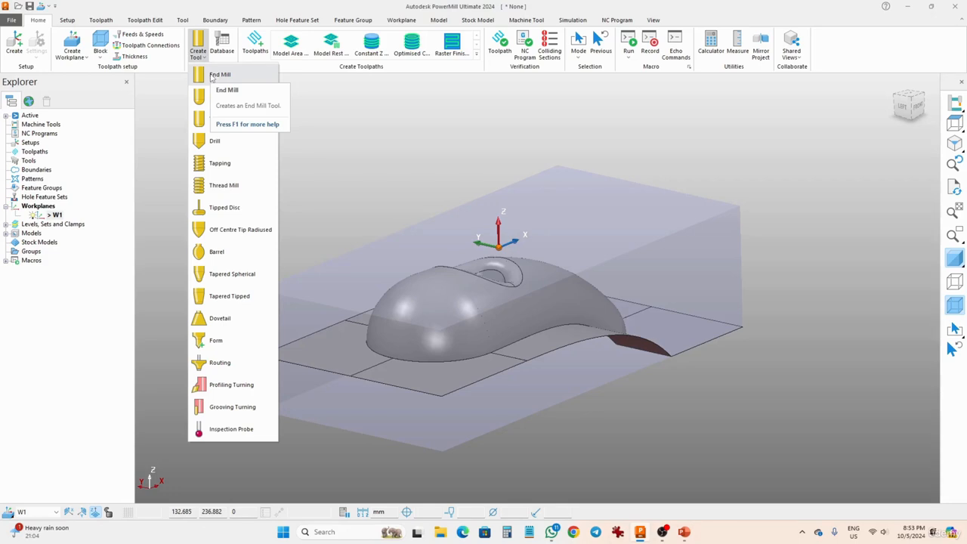
left_click(212, 76)
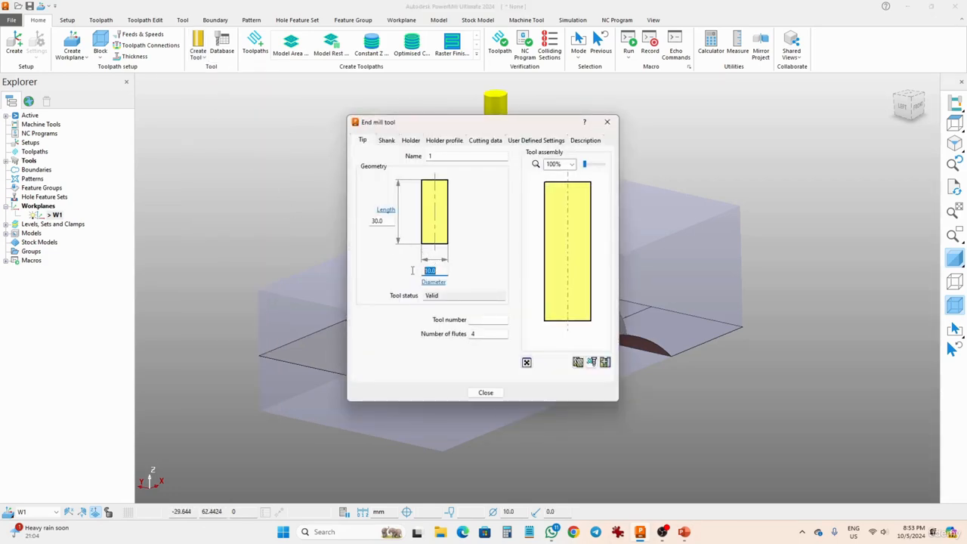
left_click(387, 221)
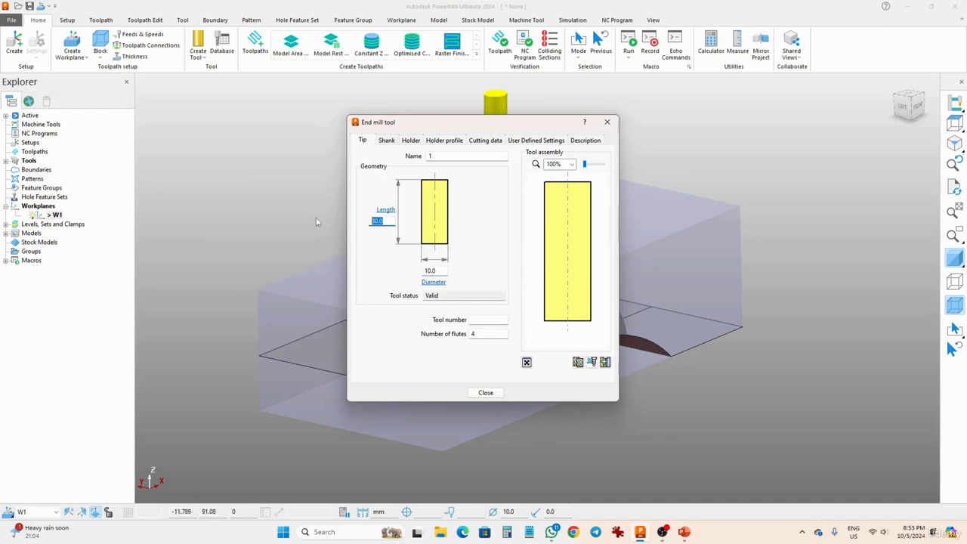
type("75")
Name the end mill tool 10MM EM
left_click(453, 157)
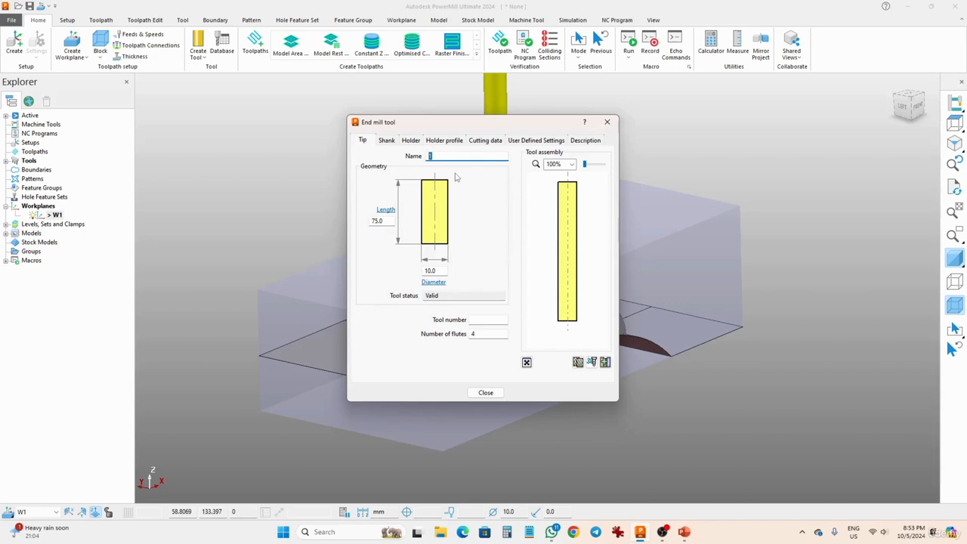
type("10MM flat")
key("BackSpace")
key("BackSpace")
key("BackSpace")
type("EM")
Add a holder component to the end mill and set the tool overhang to 50 mm
left_click(411, 141)
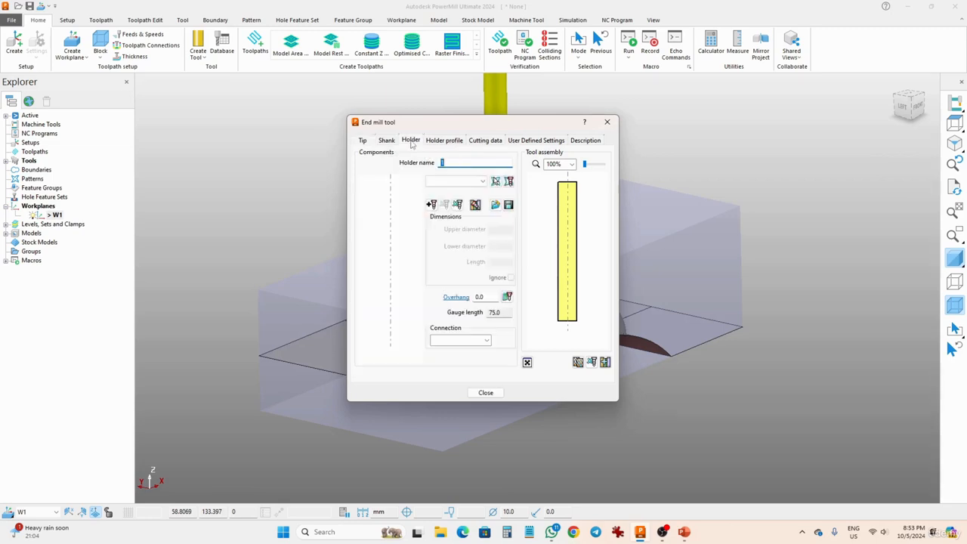
left_click(432, 205)
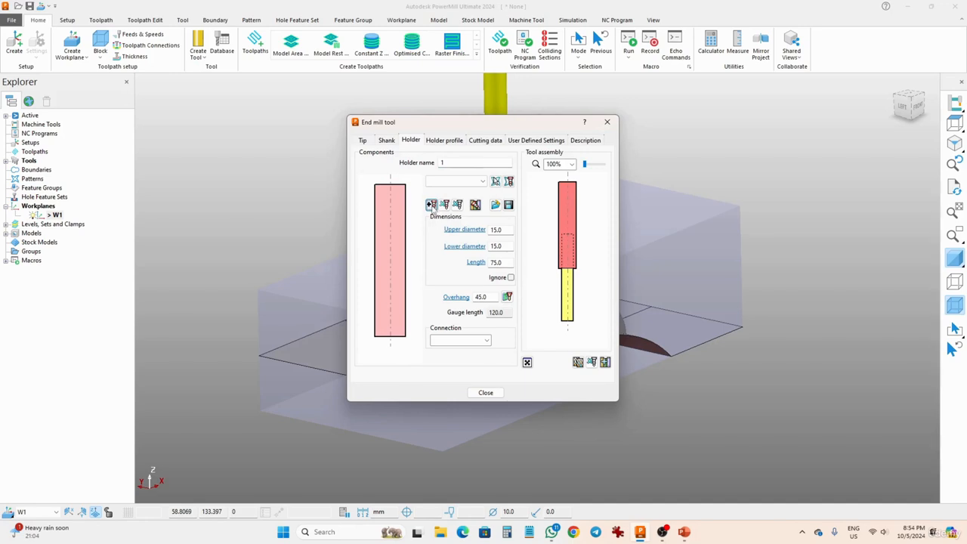
left_click(505, 231)
left_click(510, 247)
key("Tab")
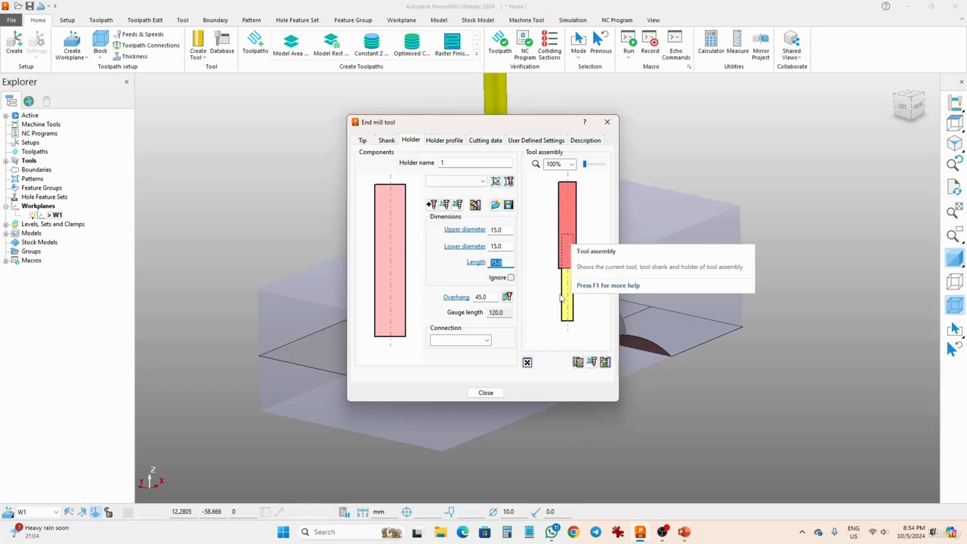
left_click(496, 297)
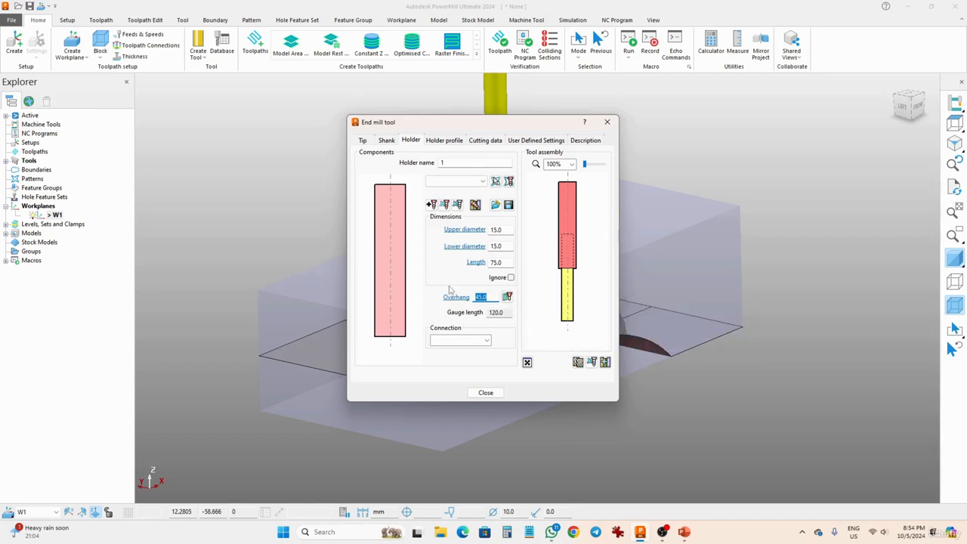
type("50")
key("Return")
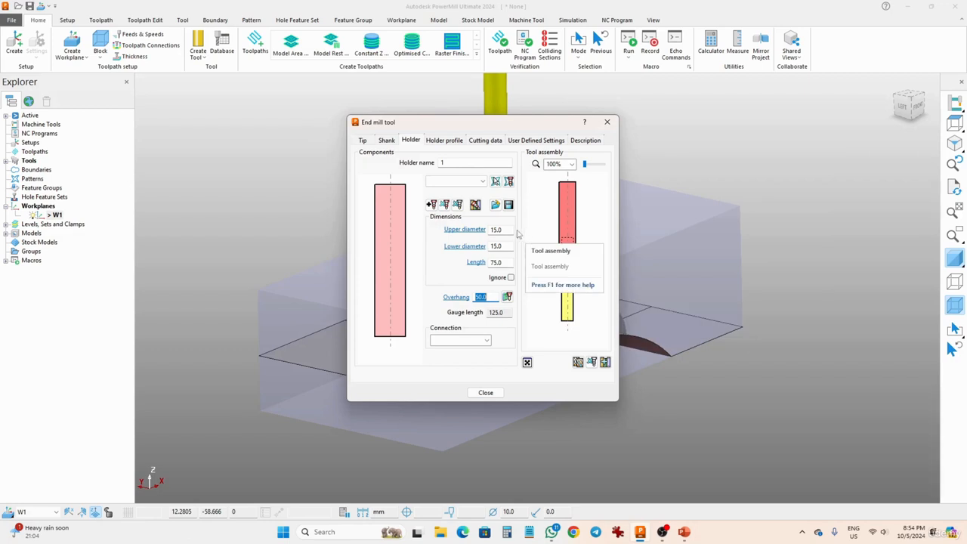
Set the holder component's upper diameter to 40 mm and its lower diameter to 25 mm
left_click(451, 233)
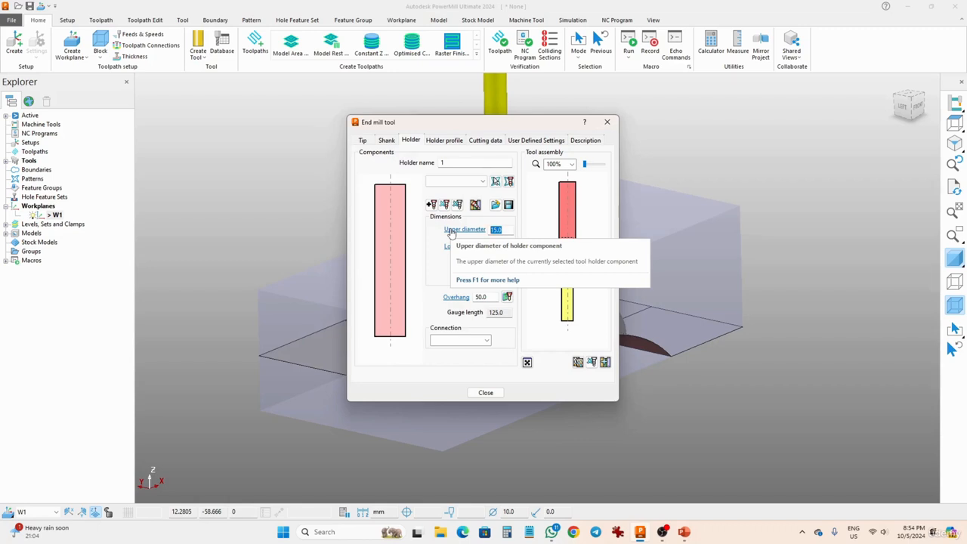
type("40")
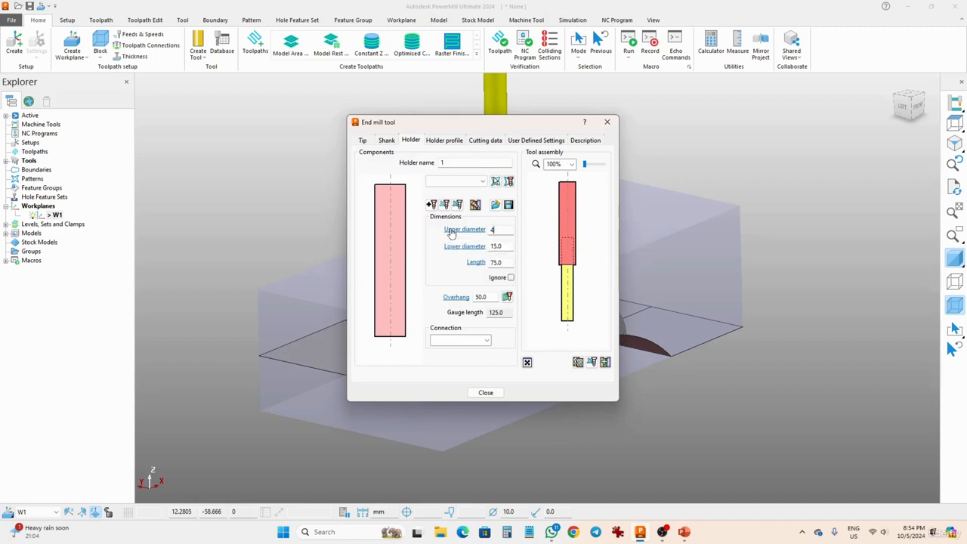
key("Return")
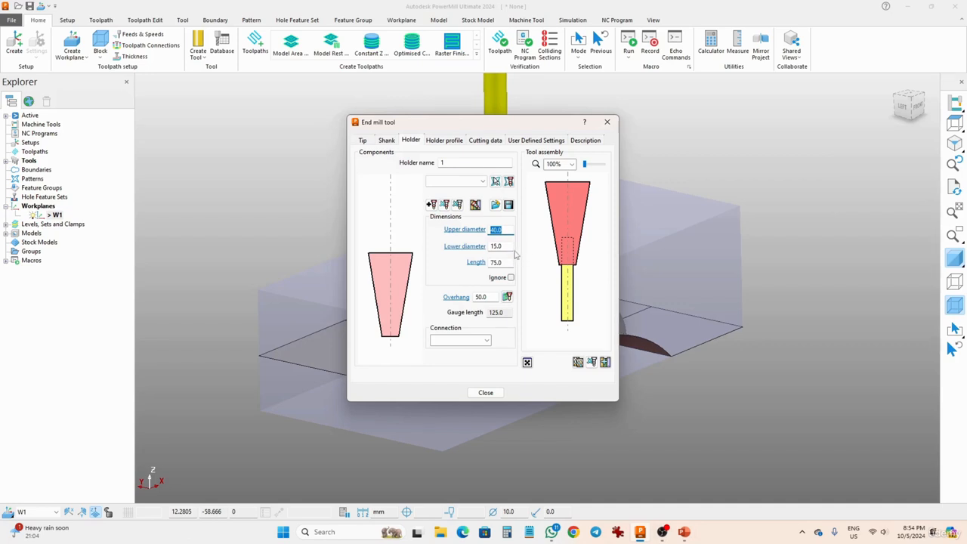
left_click_drag(513, 247, 440, 246)
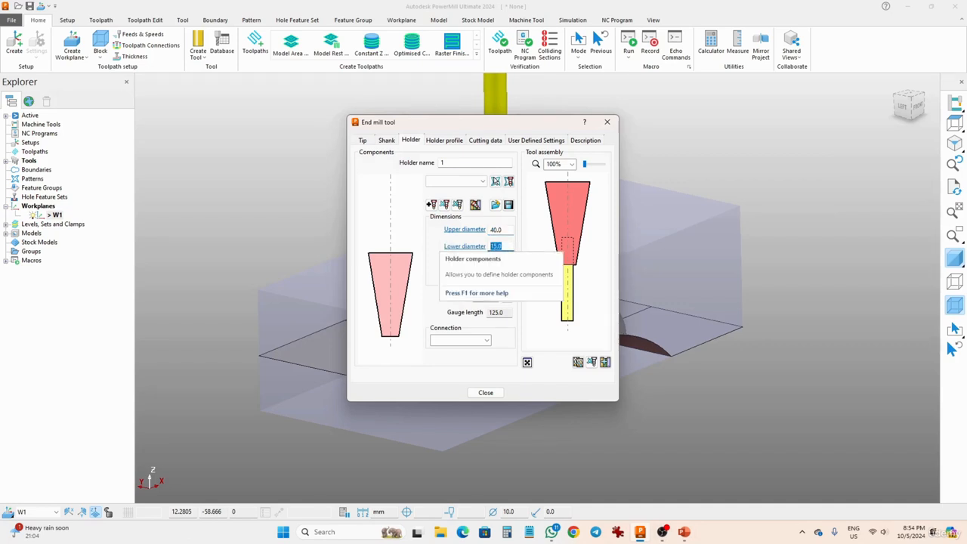
type("25")
key("Return")
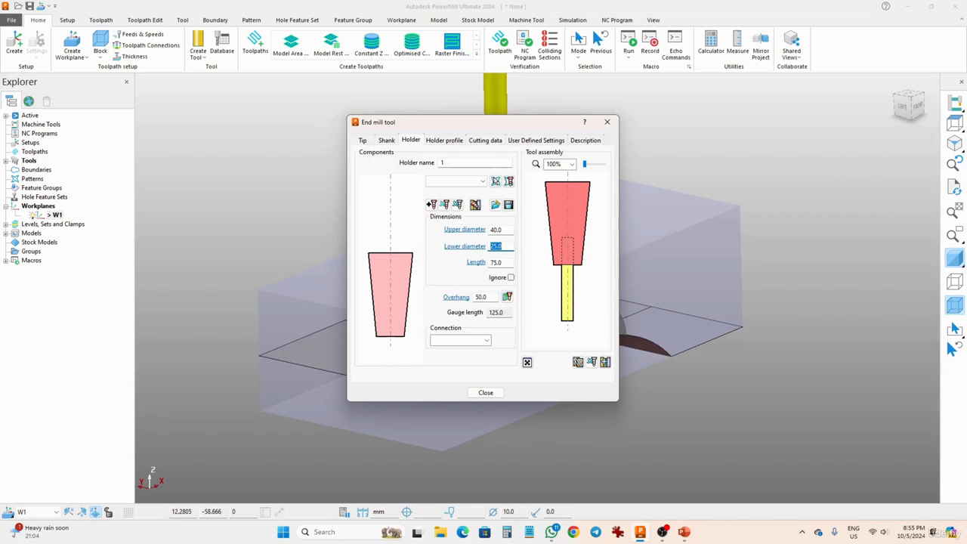
left_click_drag(475, 161, 352, 161)
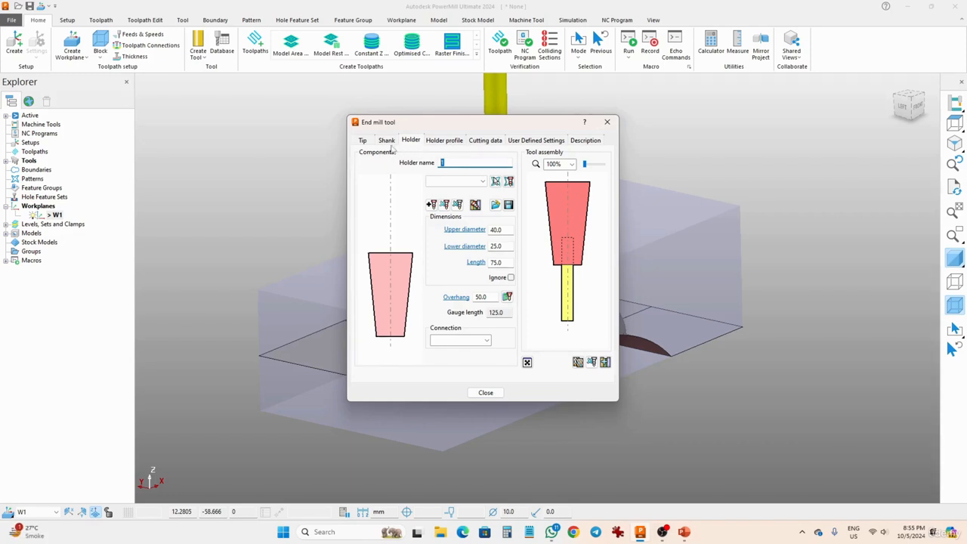
Assign tool number 1 to the end mill and finish the tool definition
left_click(364, 142)
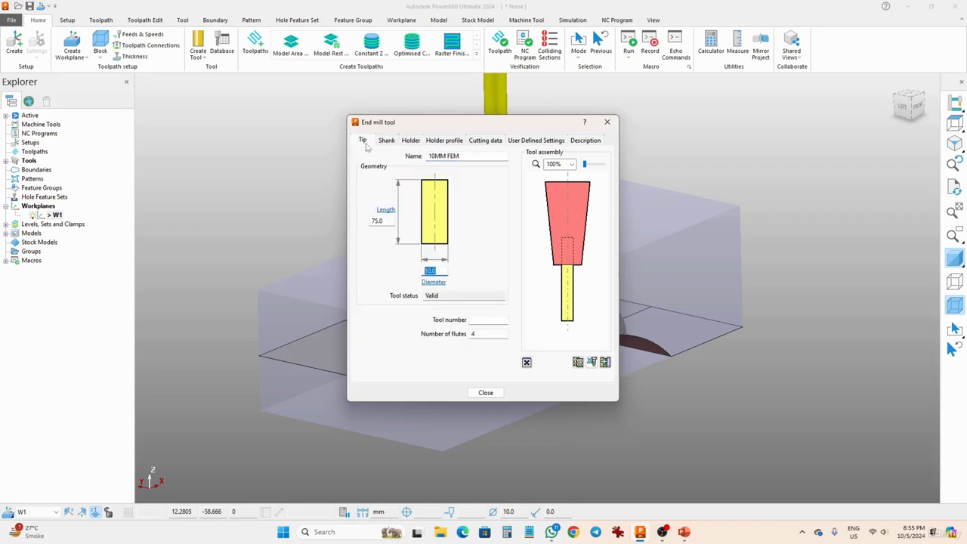
left_click(479, 320)
type("1")
key("Tab")
left_click(486, 395)
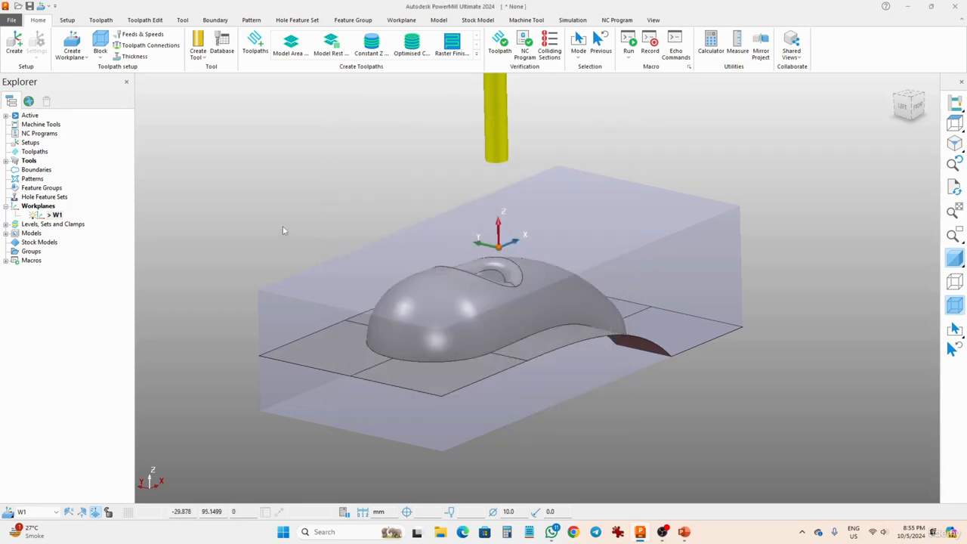
Create a toolpath with the Model Area Clearance strategy and name it MODEL AREA CLEARANCE
left_click(256, 41)
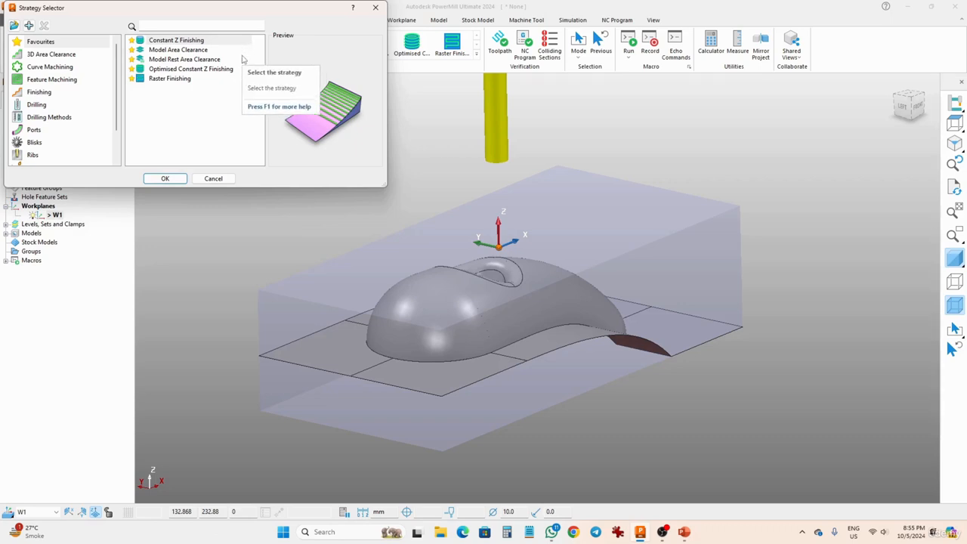
left_click(192, 51)
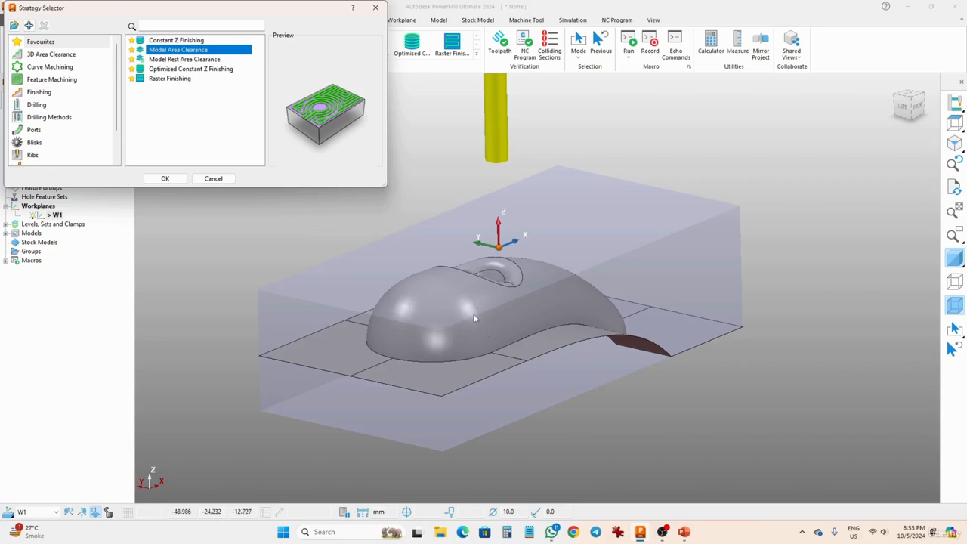
middle_click_drag(656, 246, 550, 241)
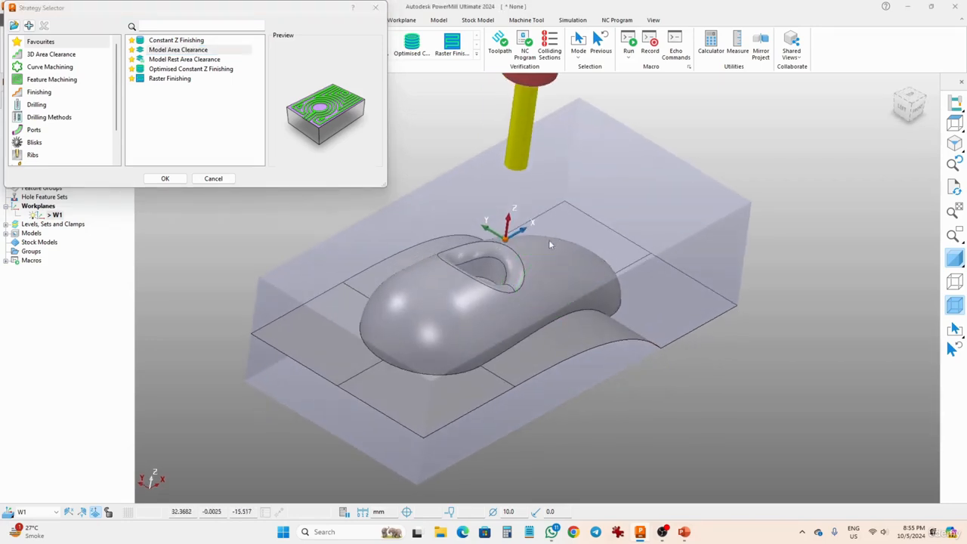
left_click(165, 179)
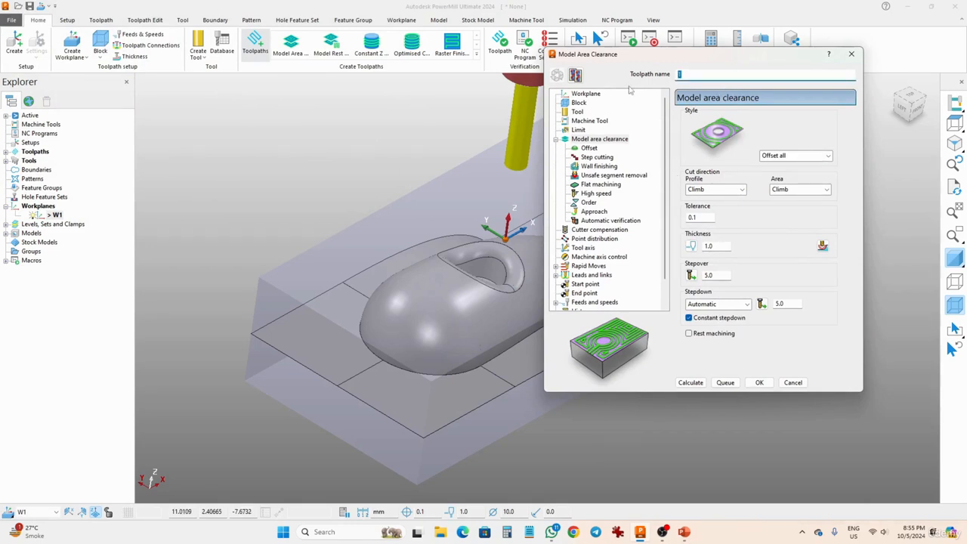
type("m")
key("BackSpace")
key("BackSpace")
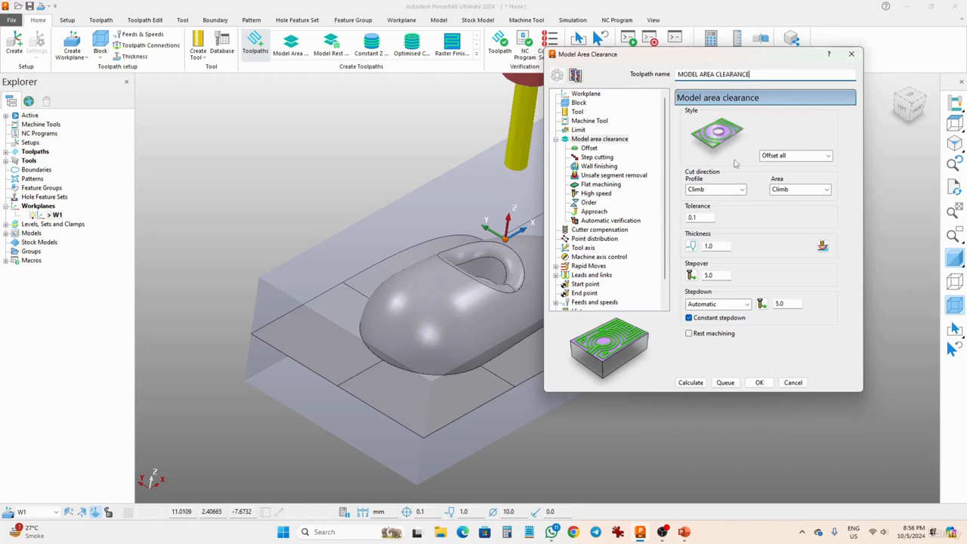
Review the area clearance style setting and the end mill assigned to the toolpath
left_click(785, 157)
left_click(786, 155)
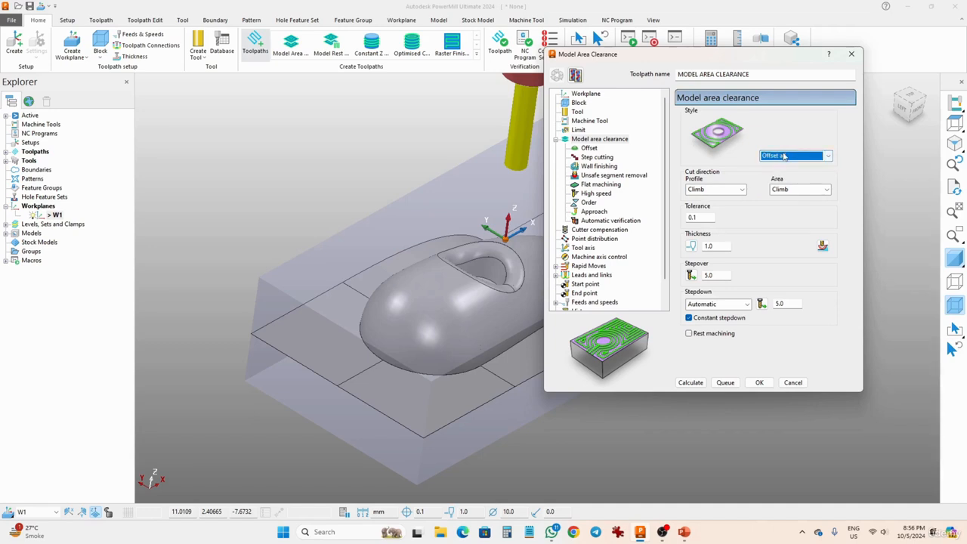
left_click(787, 156)
left_click(786, 156)
left_click(579, 113)
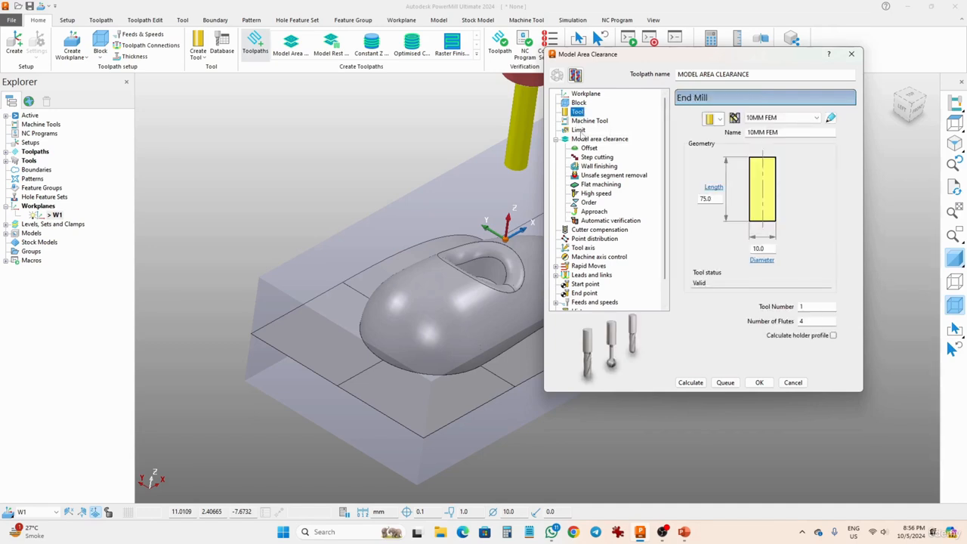
left_click(587, 141)
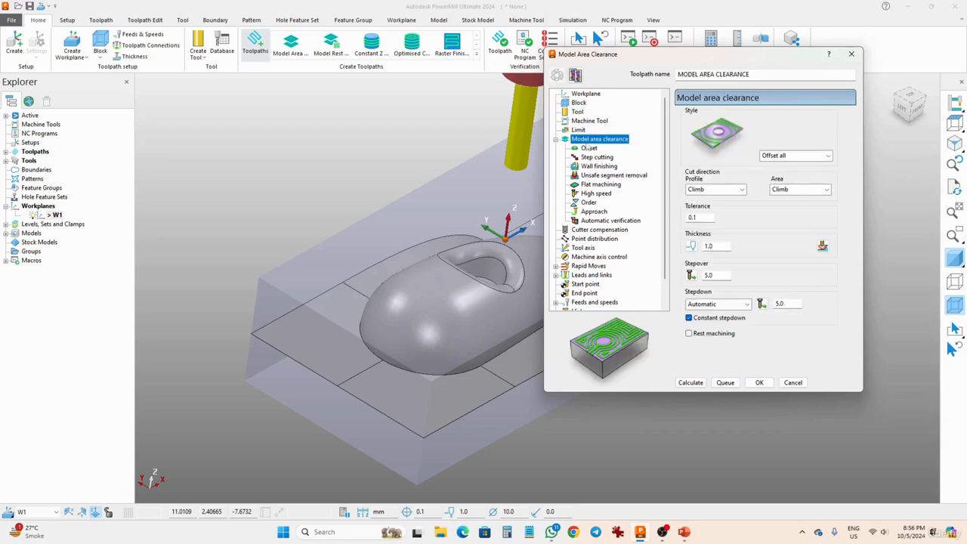
Set the area clearance thickness to 0.05 mm, the tolerance to 0.005 mm and the stepdown to 2 mm
left_click(723, 246)
type("0.0")
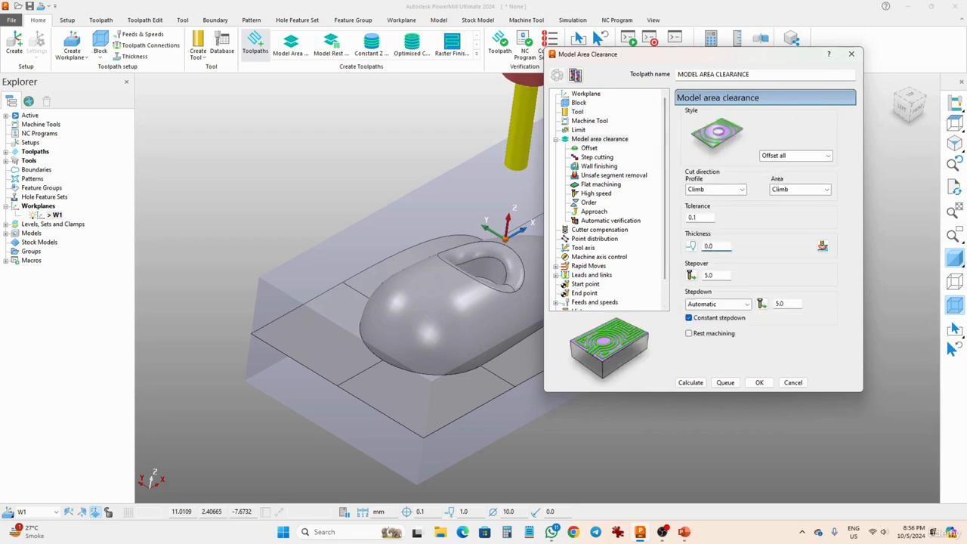
left_click(700, 218)
type("005")
left_click(714, 275)
left_click(793, 304)
type("2")
Set the workplane of the rapid moves' safe area to W1
left_click(581, 266)
left_click(773, 154)
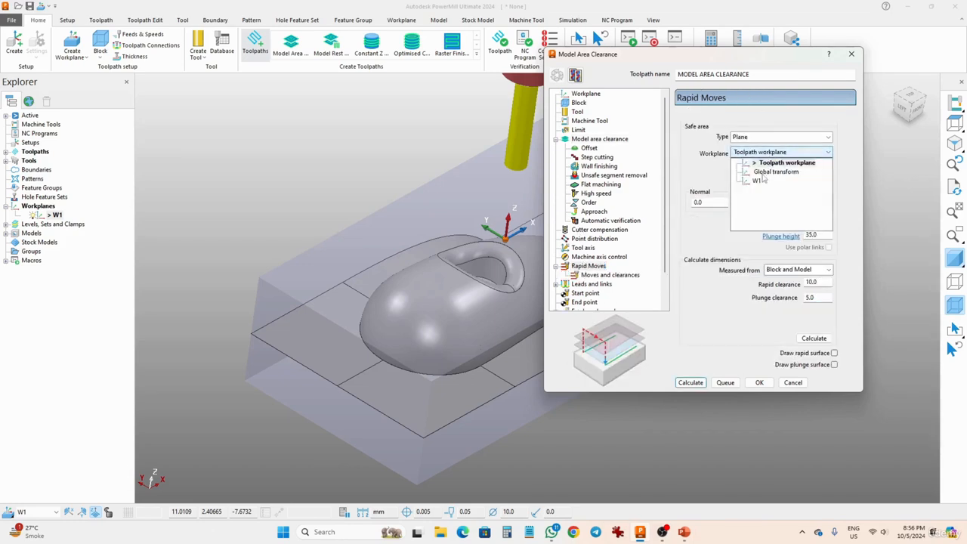
left_click(753, 181)
Set the toolpath's default link type to Safe, leaving the first choice at Skim
scroll(609, 293, "down", 1)
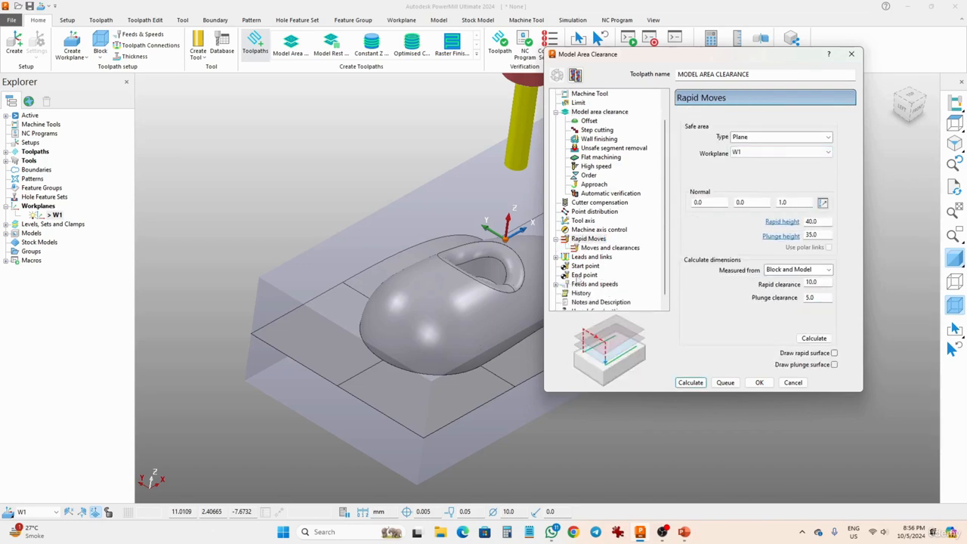
left_click(557, 257)
left_click(589, 294)
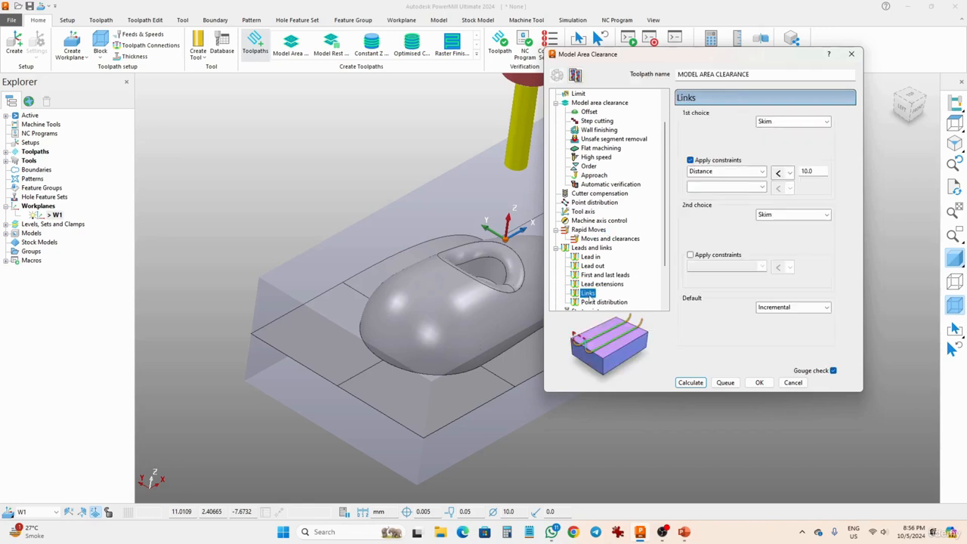
left_click(782, 122)
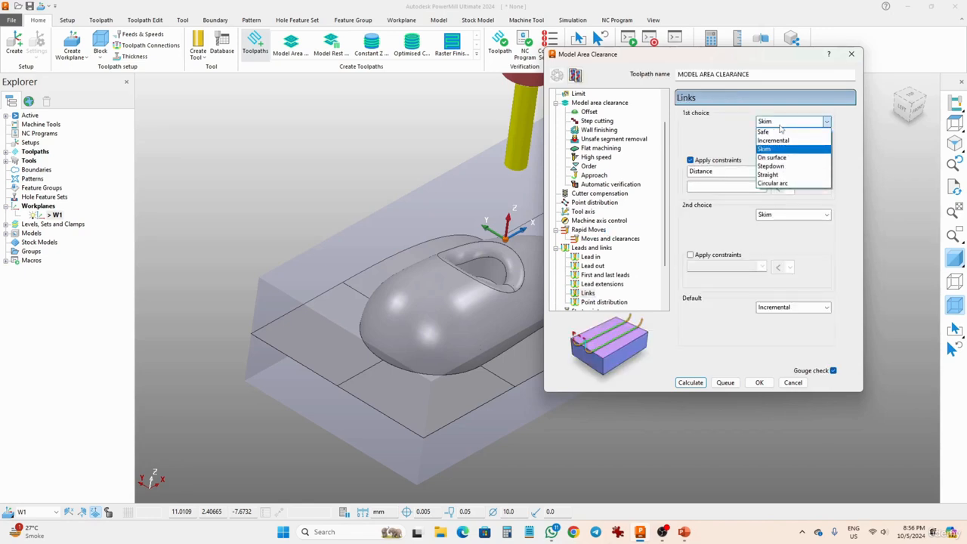
left_click(781, 123)
left_click(776, 308)
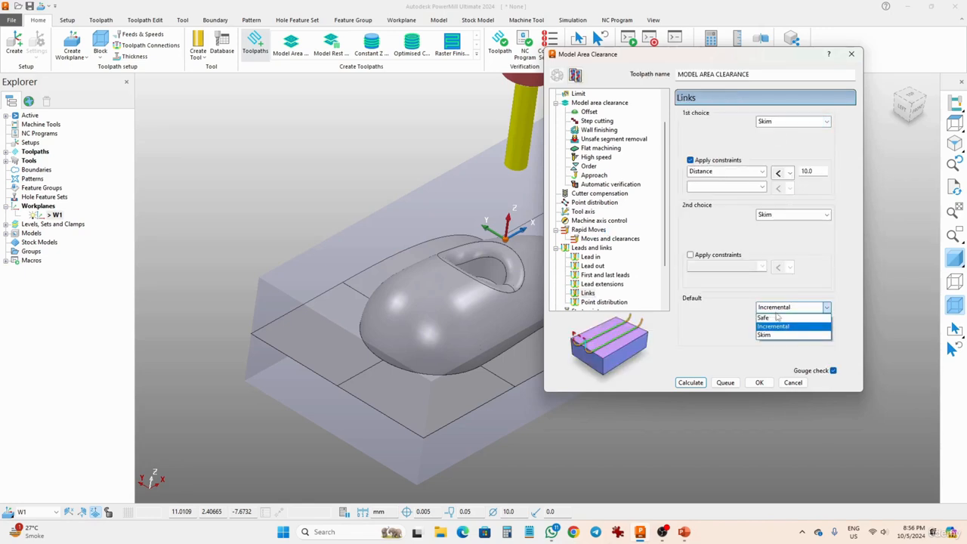
left_click(778, 319)
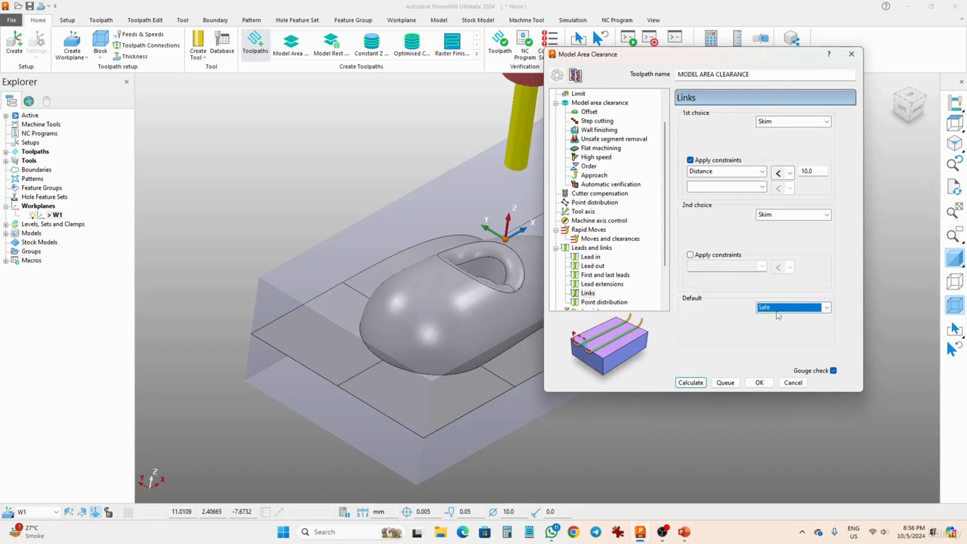
Set the spindle speed to 6500 rpm and calculate the area clearance toolpath
scroll(647, 286, "down", 2)
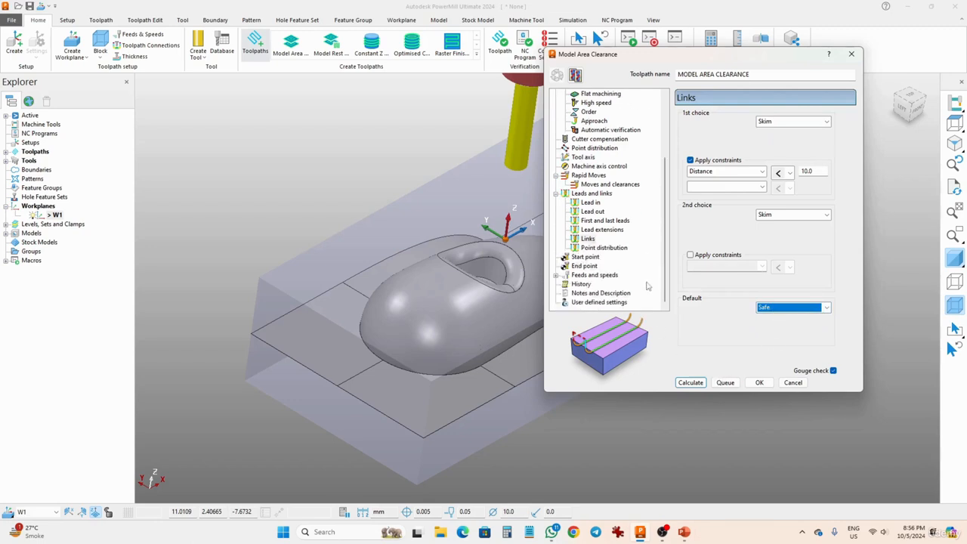
left_click(594, 276)
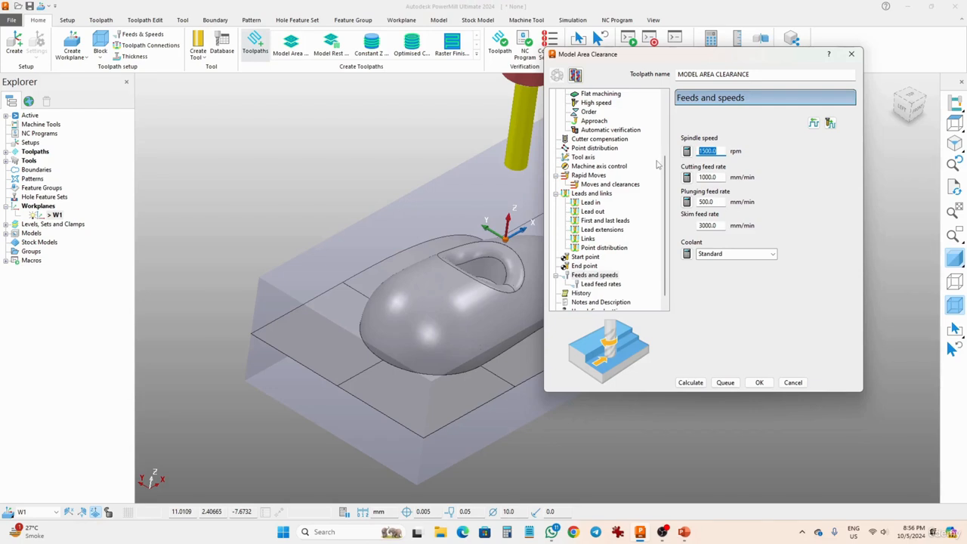
type("65")
left_click(692, 383)
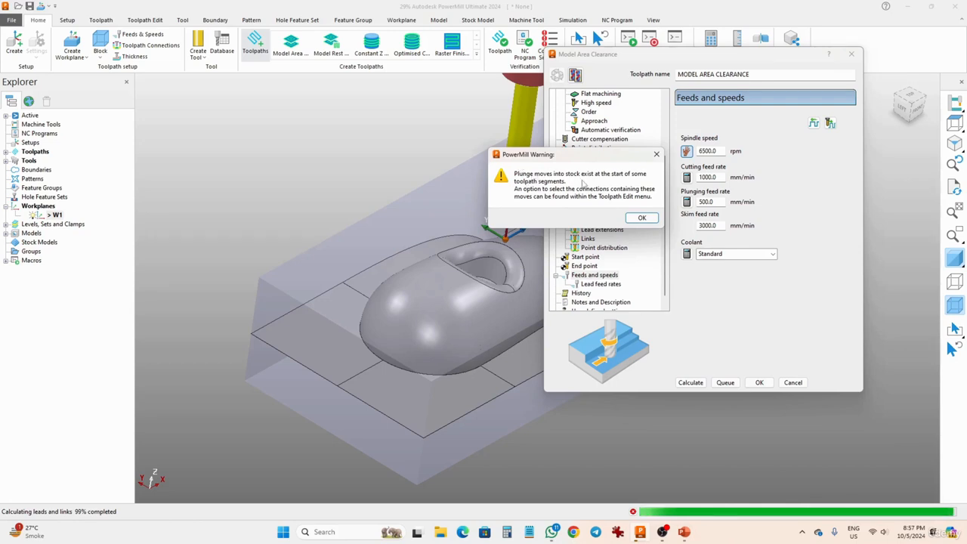
left_click(641, 217)
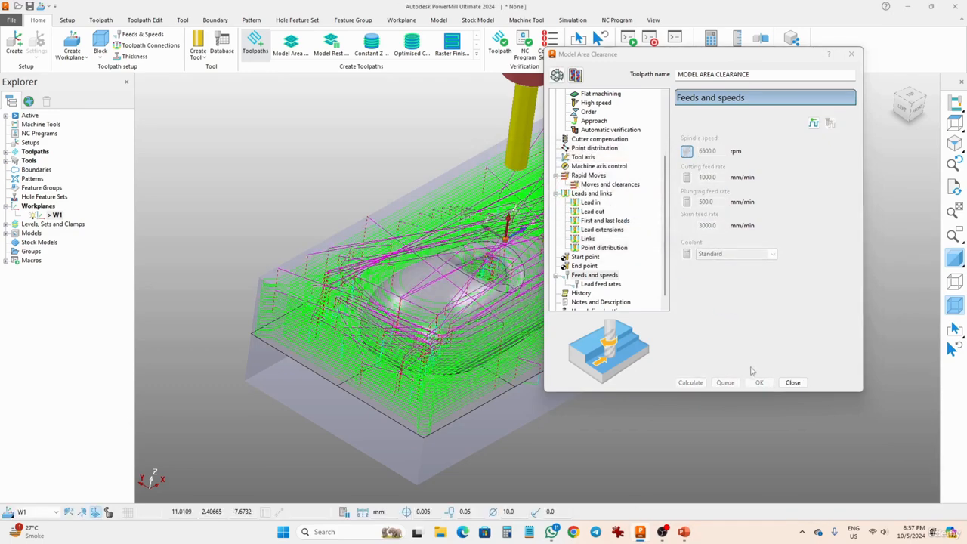
left_click(787, 384)
Load the MODEL AREA CLEARANCE toolpath for simulation with the 10MM FEM tool
middle_click_drag(692, 366, 526, 322)
scroll(427, 325, "up", 5)
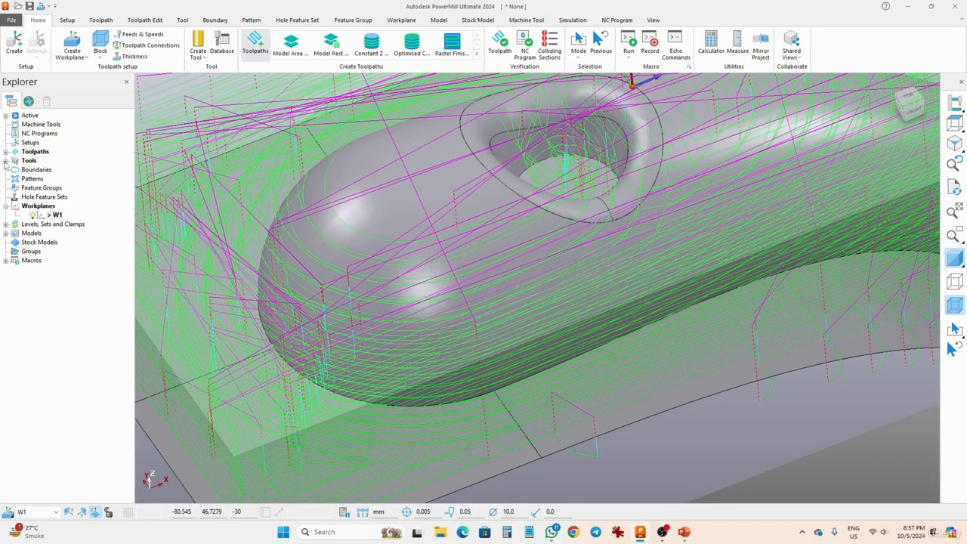
left_click(573, 20)
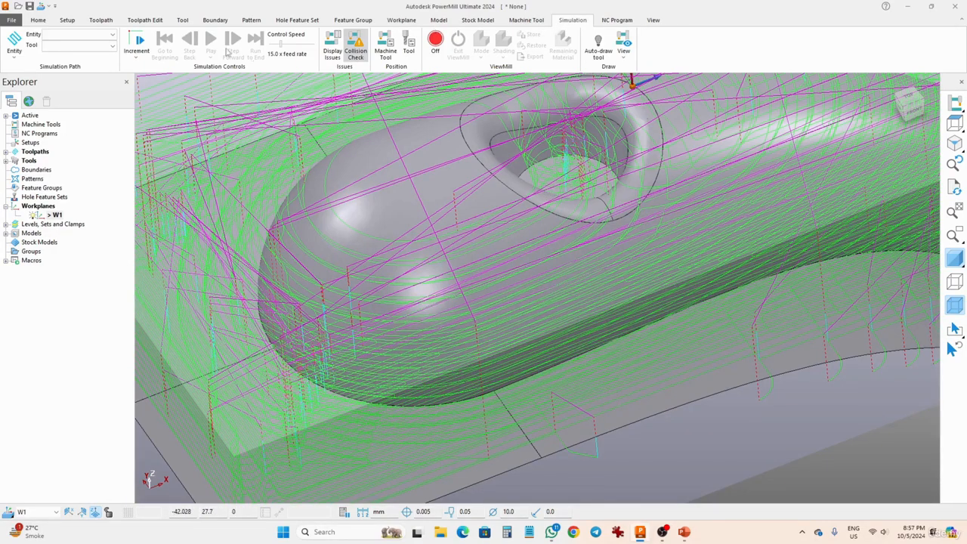
left_click(112, 35)
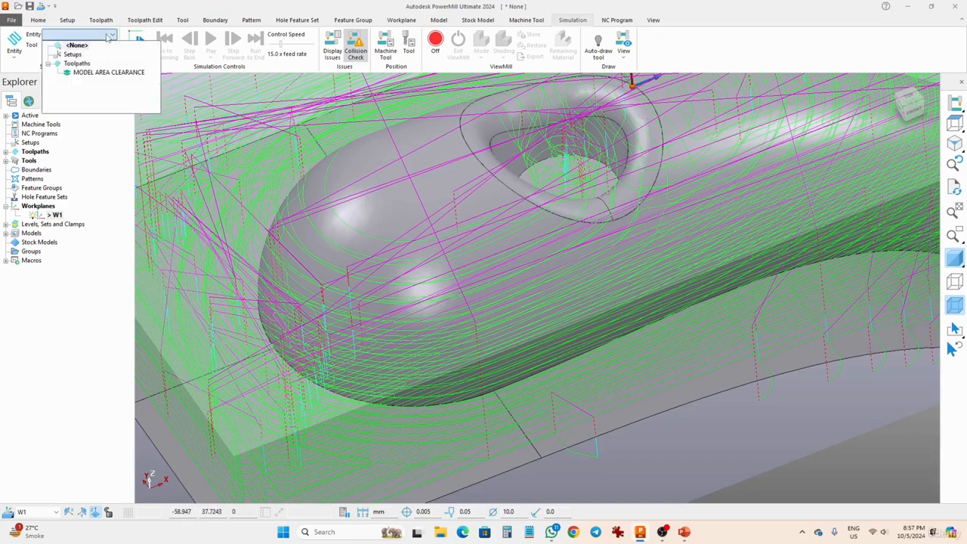
left_click(85, 73)
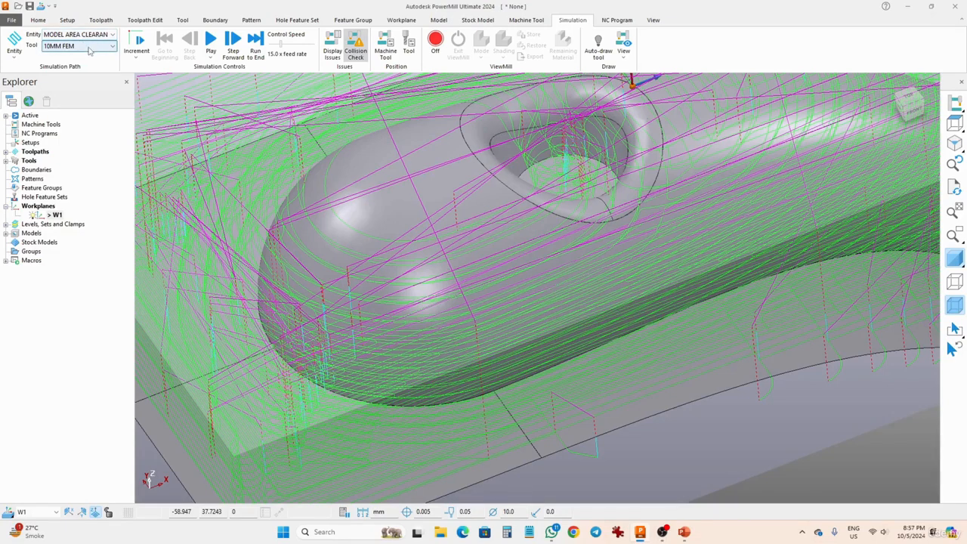
left_click(89, 47)
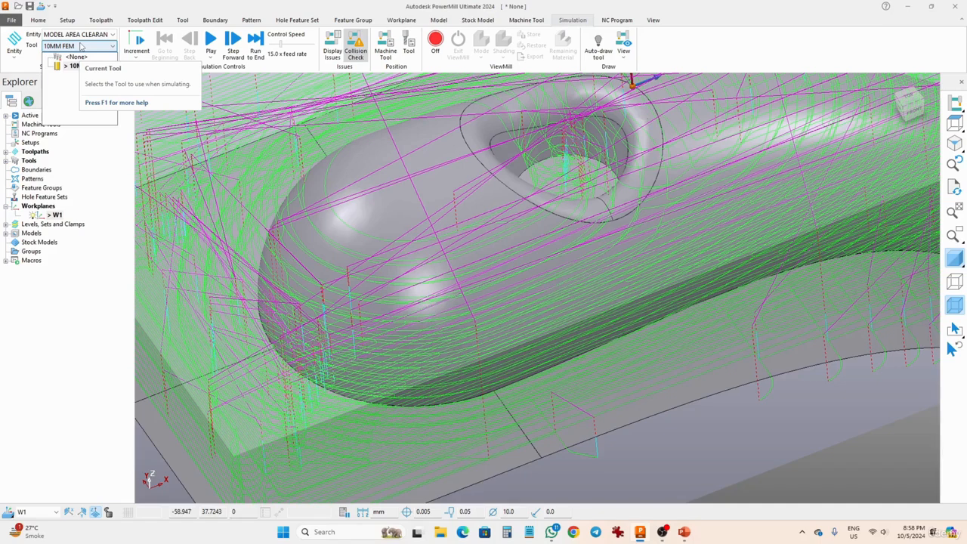
left_click(89, 66)
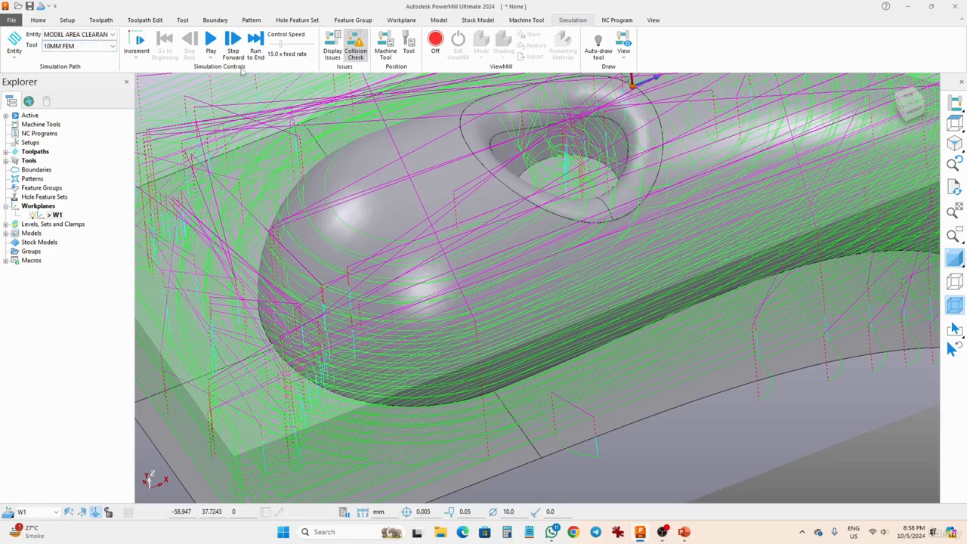
Play the area clearance simulation to the end and raise its control speed to 48.0 x feed rate
scroll(383, 161, "down", 5)
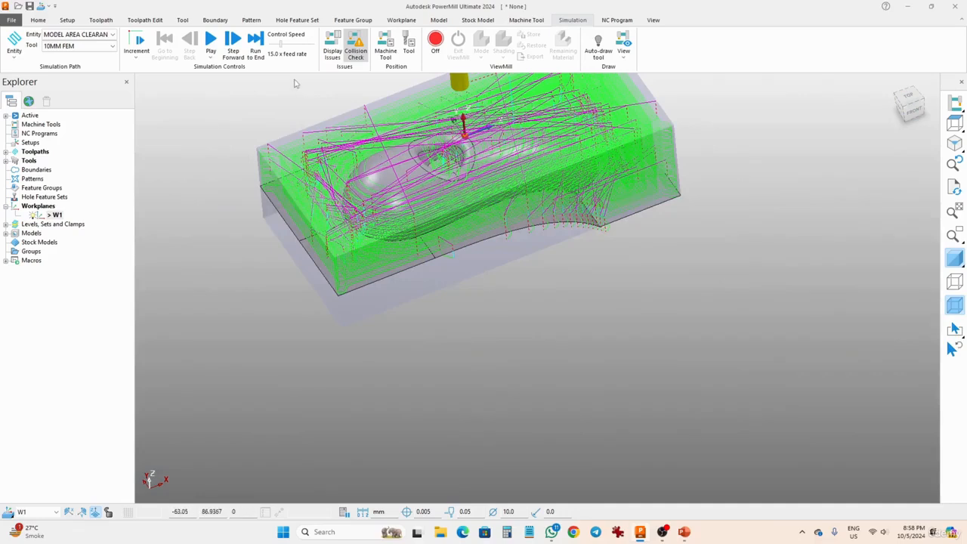
left_click(138, 54)
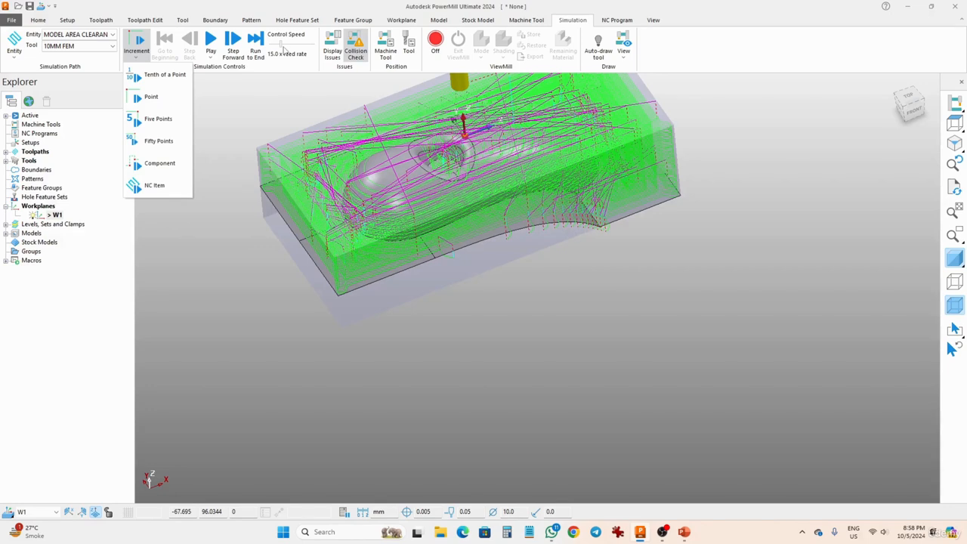
left_click(281, 63)
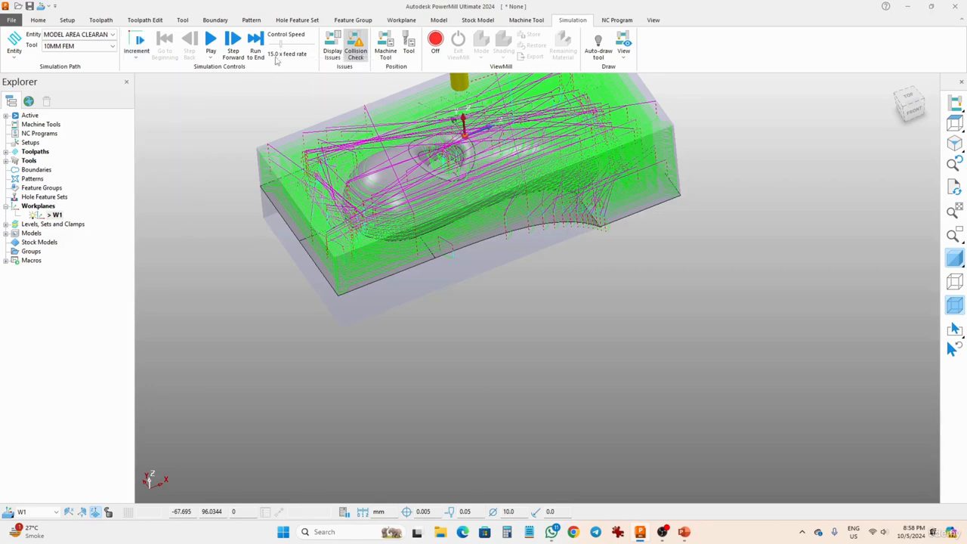
left_click(211, 42)
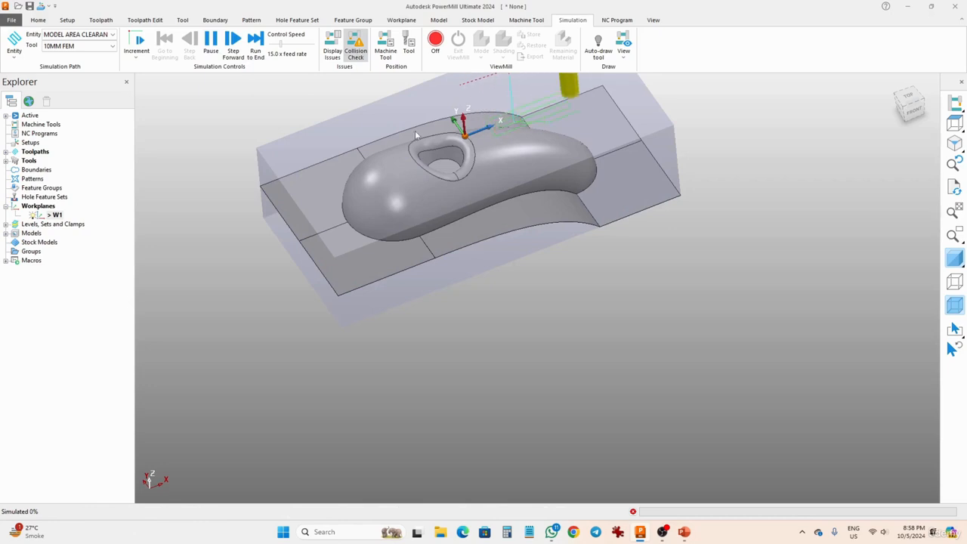
middle_click_drag(492, 205, 507, 254)
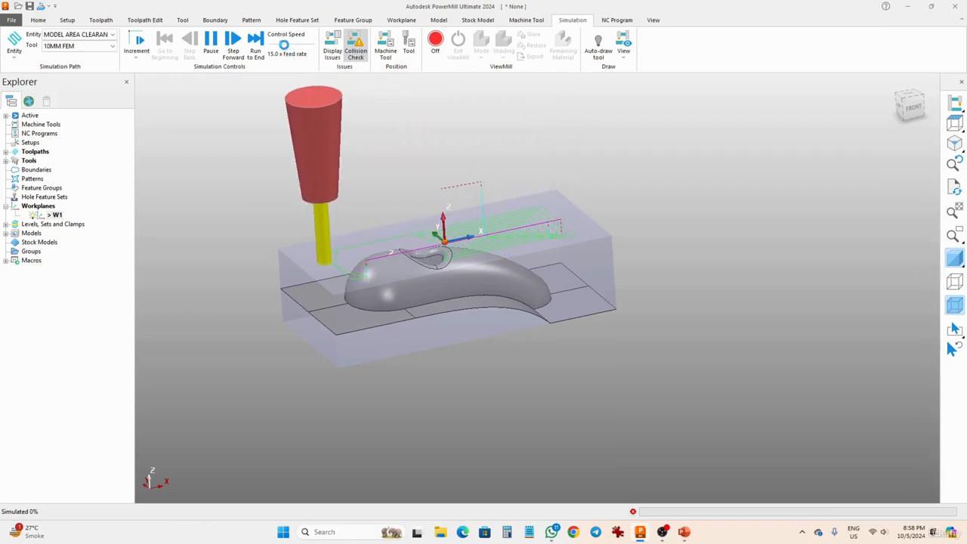
left_click_drag(285, 44, 305, 43)
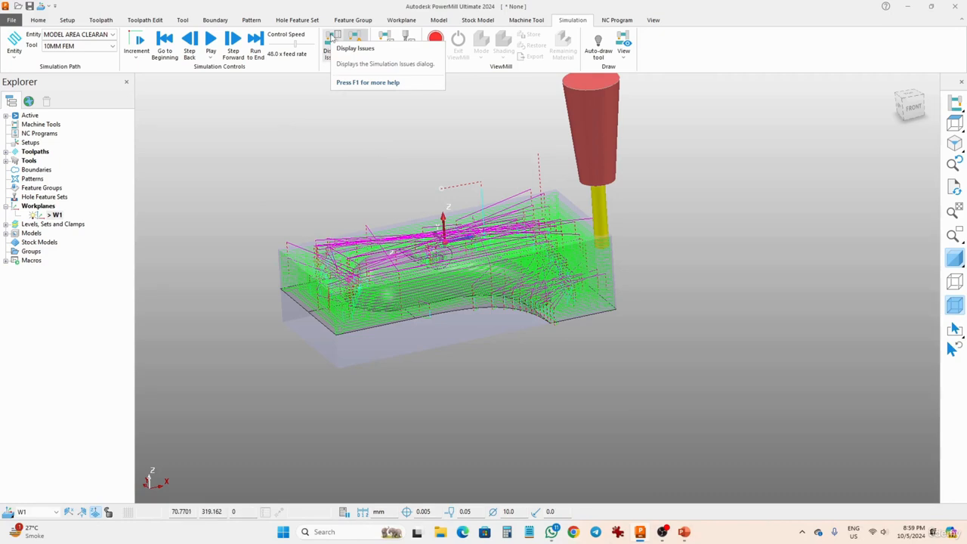
Examine the tool tip coordinates and the machine axis positions at different points of the toolpath
left_click(406, 42)
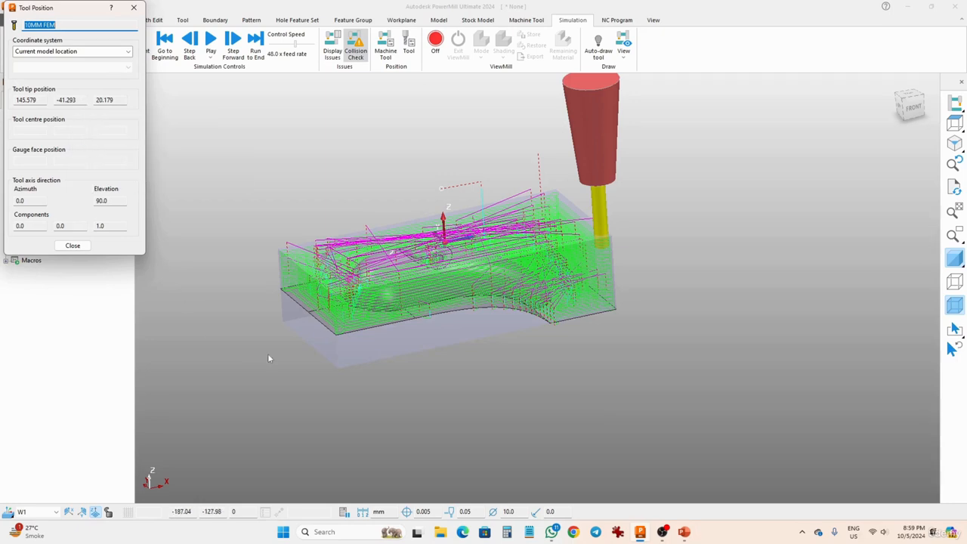
left_click(209, 41)
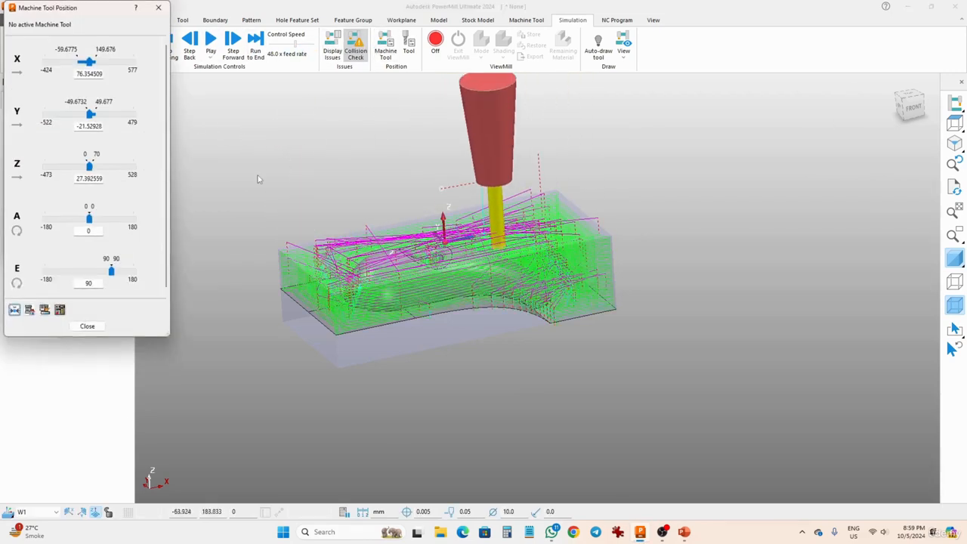
left_click(211, 42)
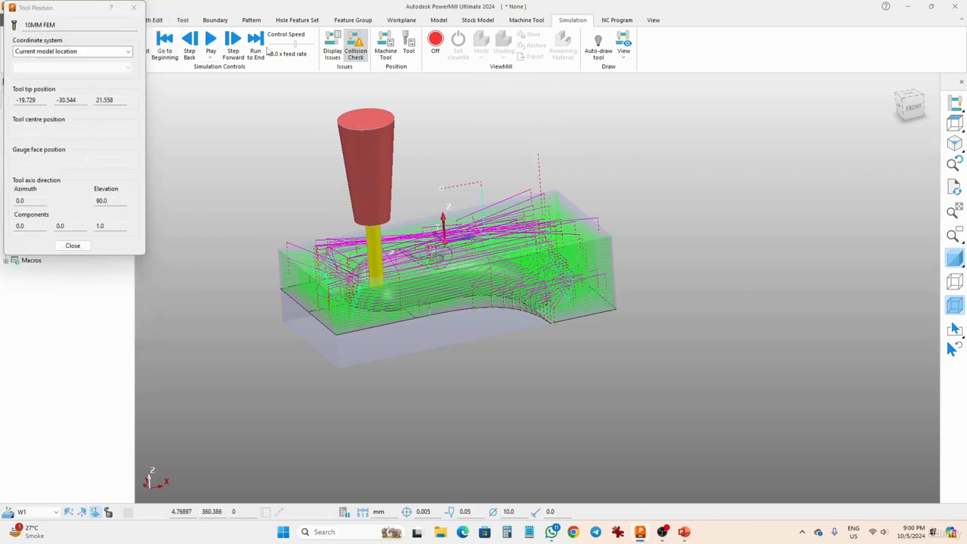
left_click(134, 7)
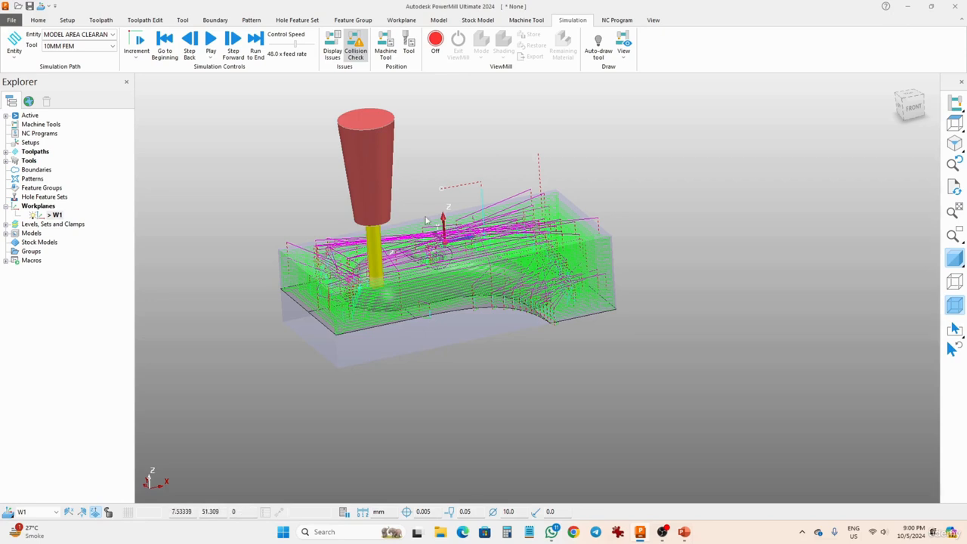
Return the simulation to the beginning, turn ViewMill on and play the material removal on the block
left_click(166, 41)
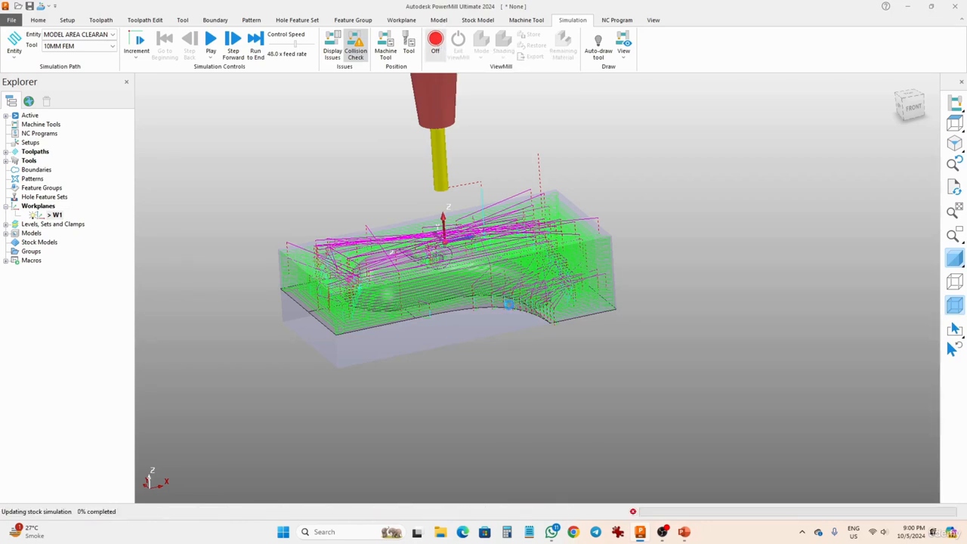
middle_click_drag(581, 280, 579, 321)
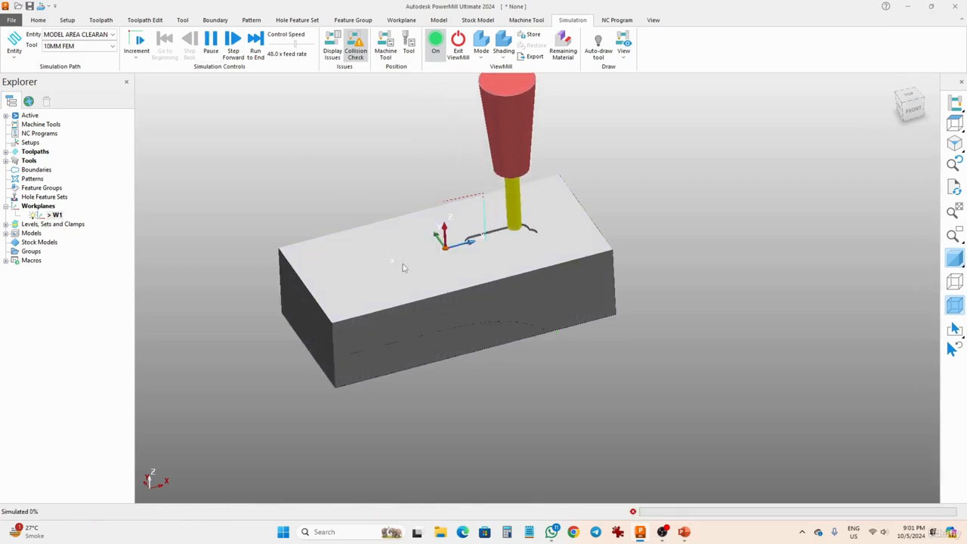
scroll(501, 245, "up", 6)
scroll(501, 246, "down", 5)
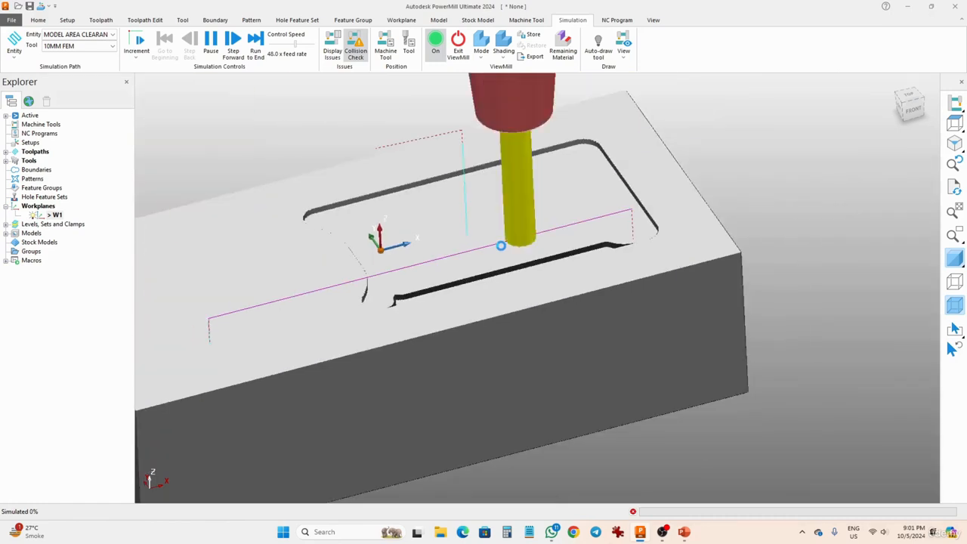
scroll(501, 246, "down", 3)
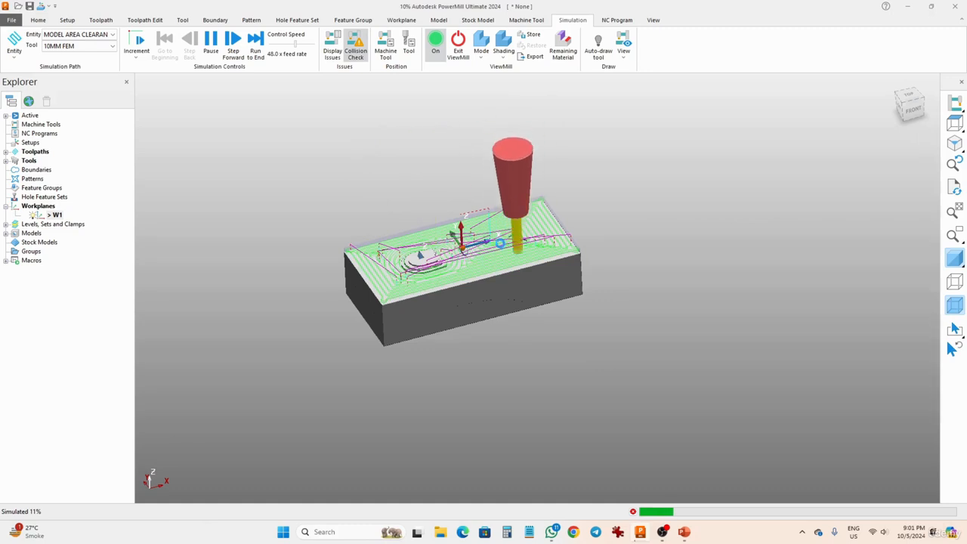
left_click(526, 20)
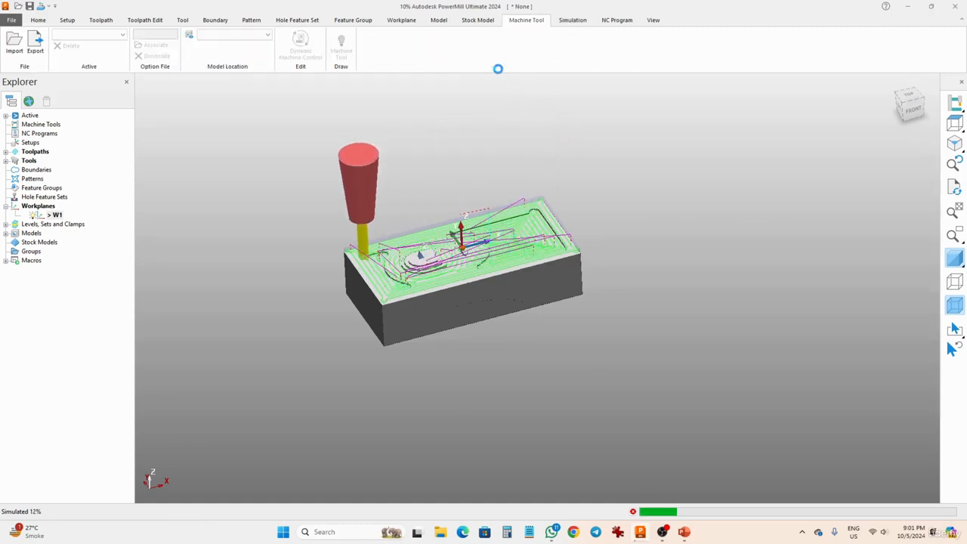
left_click(563, 21)
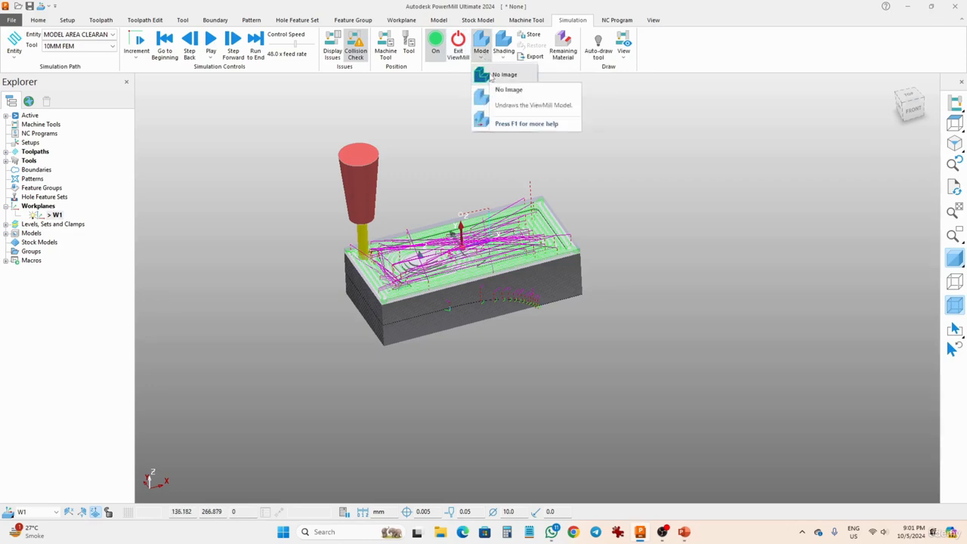
Set the ViewMill mode to No Image and back to Rotatable, and resume playing the simulation
left_click(491, 76)
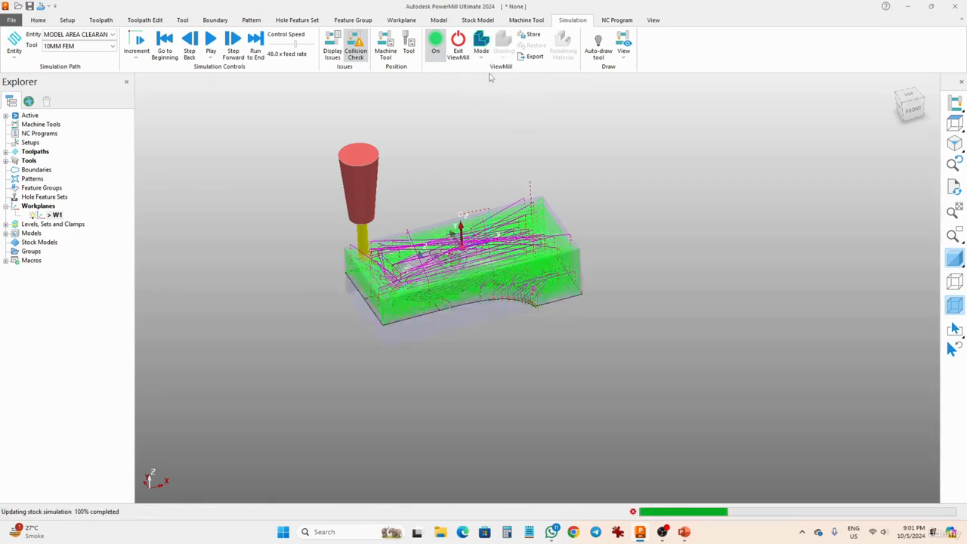
middle_click_drag(488, 129, 513, 300)
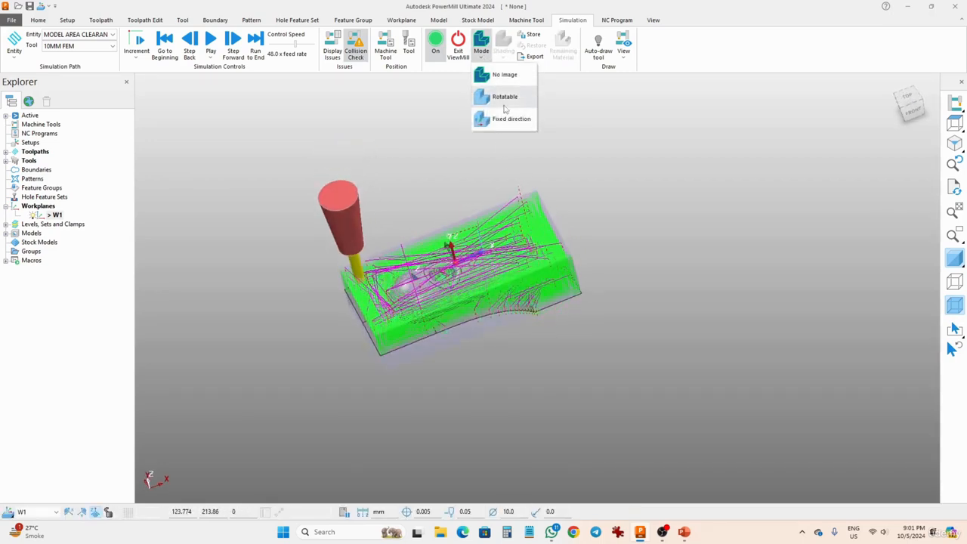
left_click(504, 105)
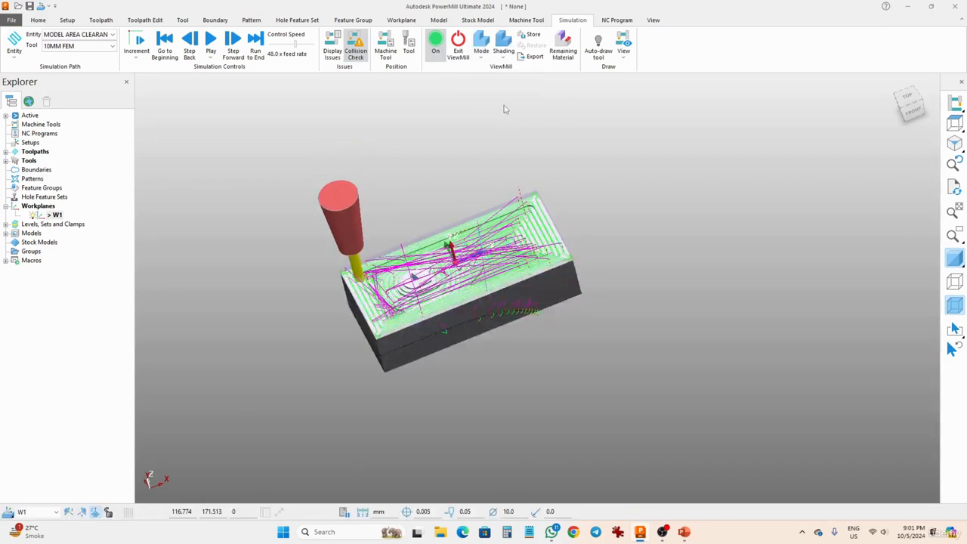
left_click(212, 40)
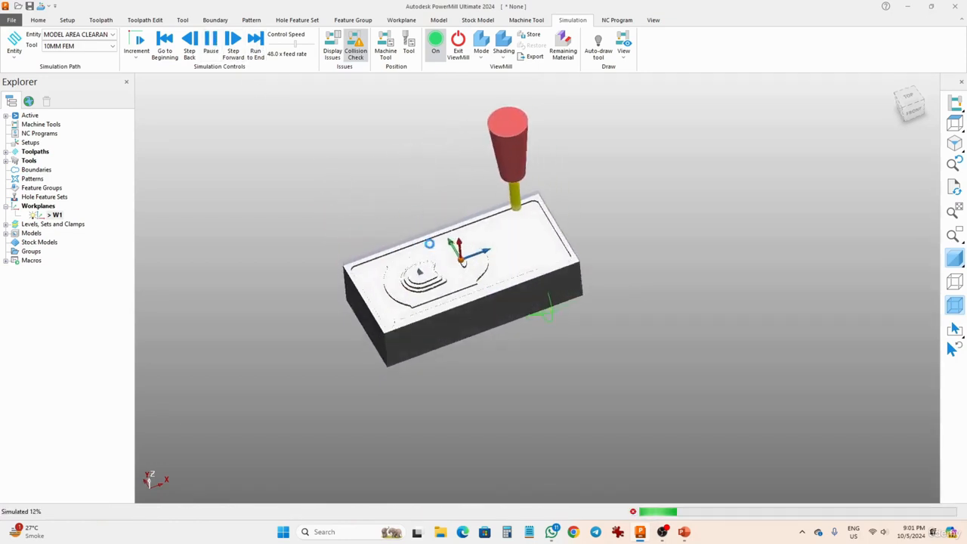
scroll(493, 258, "up", 3)
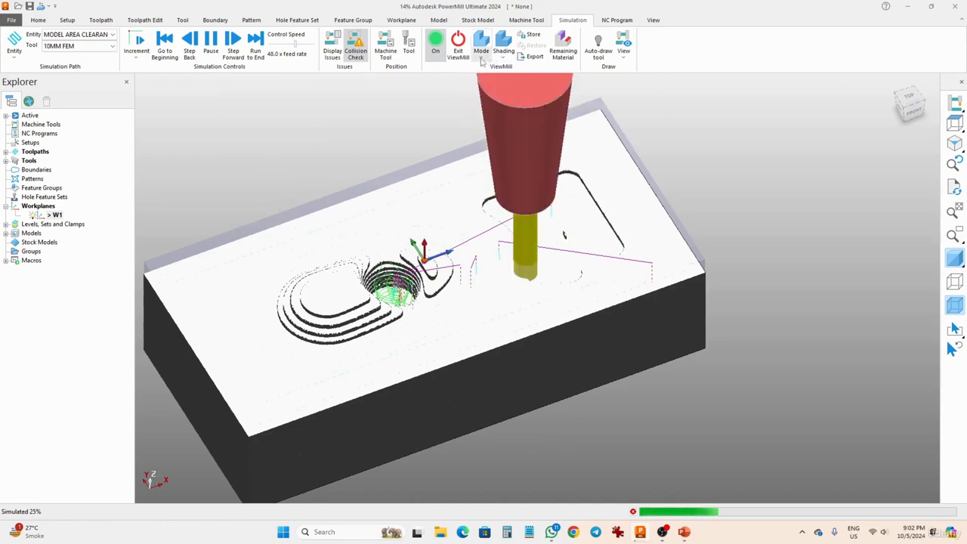
Switch the ViewMill mode to Fixed direction and apply Plain shading to the stock
left_click(482, 56)
left_click(495, 119)
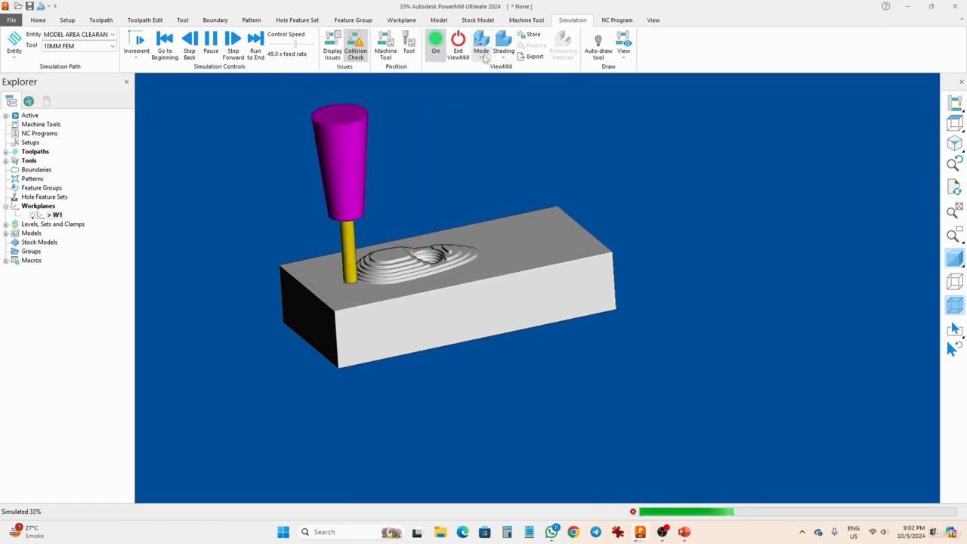
left_click(501, 53)
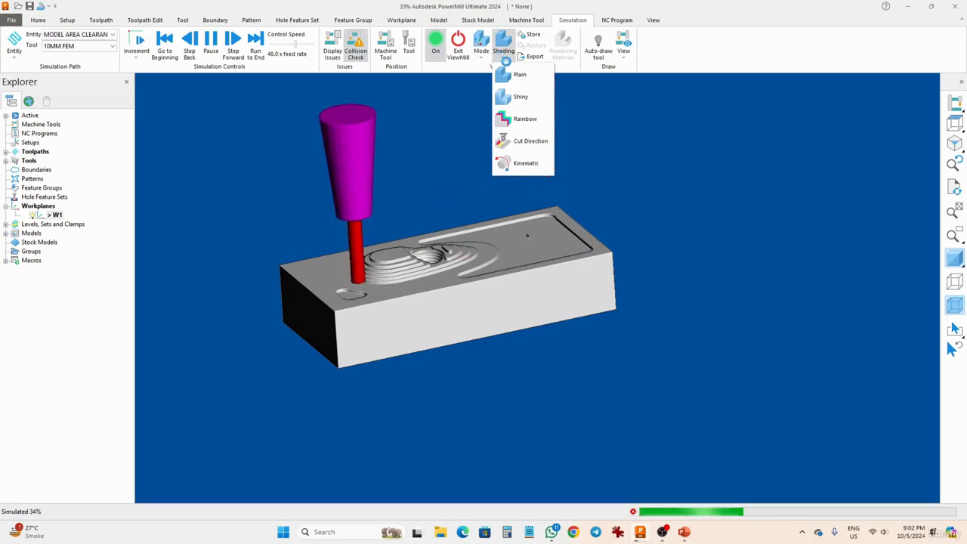
left_click(517, 76)
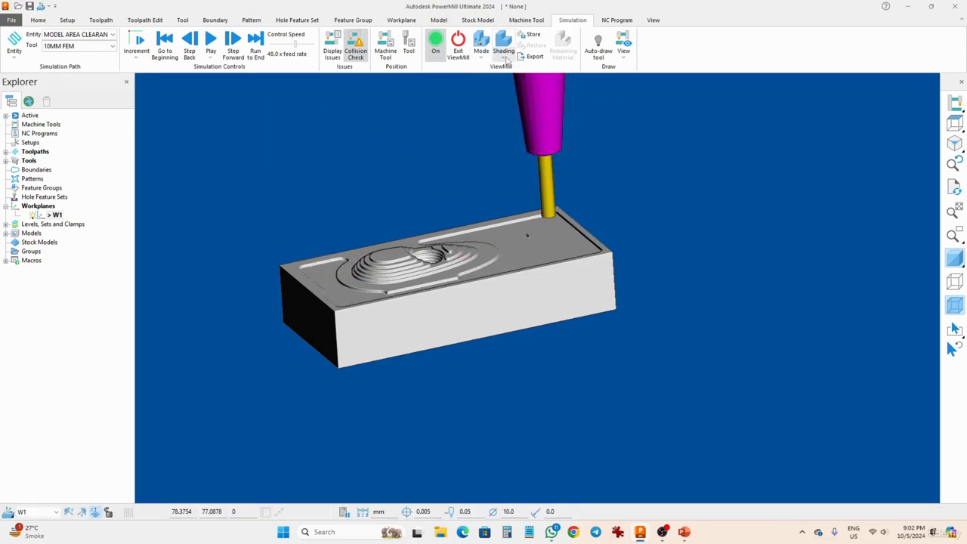
Apply Shiny shading to the simulated stock and return the ViewMill mode to Rotatable
left_click(505, 58)
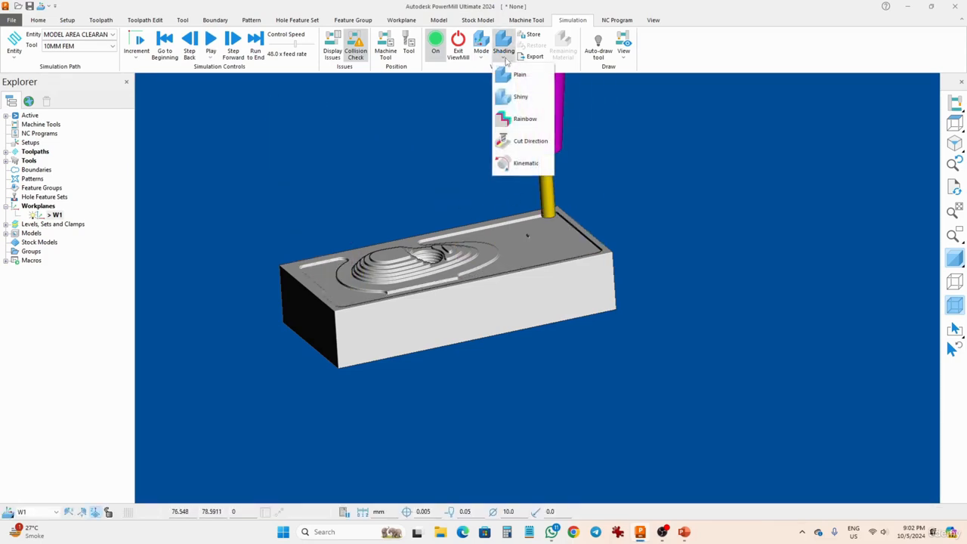
left_click(516, 99)
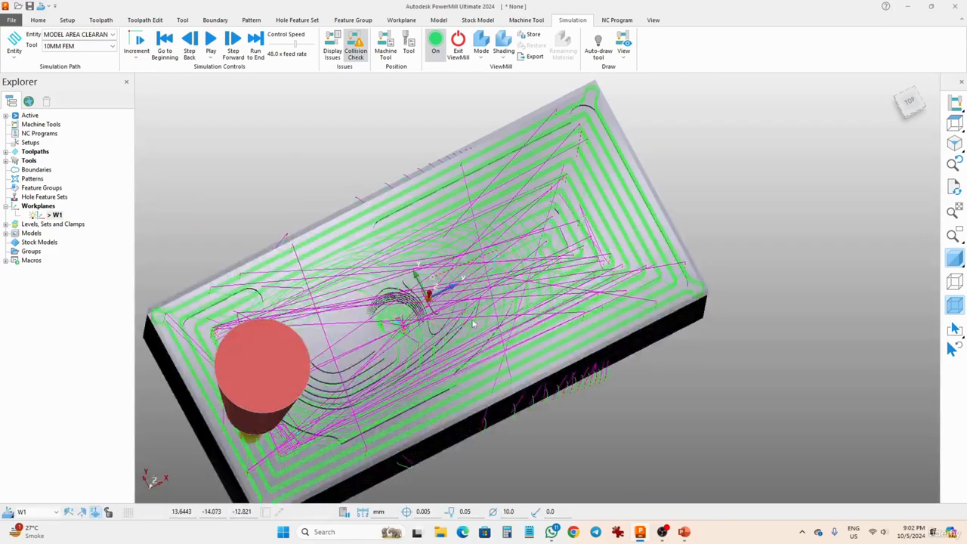
middle_click_drag(473, 325, 432, 205)
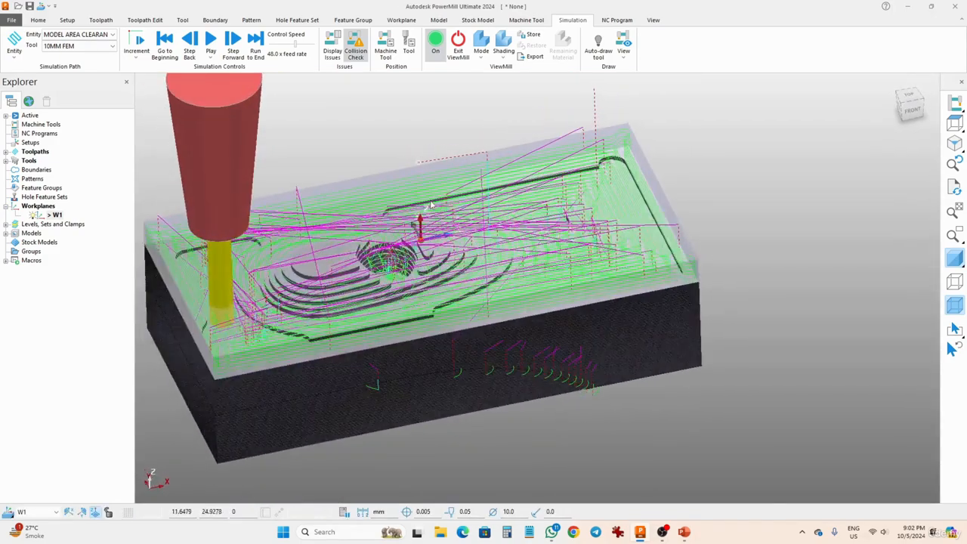
Apply Rainbow shading to the simulated stock in ViewMill and view the machined top from a new angle
left_click(513, 58)
left_click(517, 131)
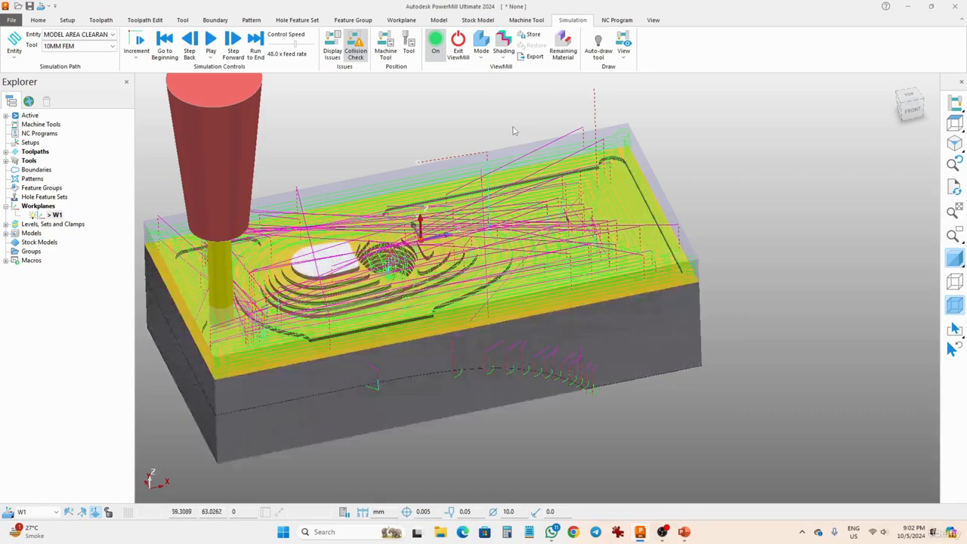
middle_click_drag(488, 166, 478, 275)
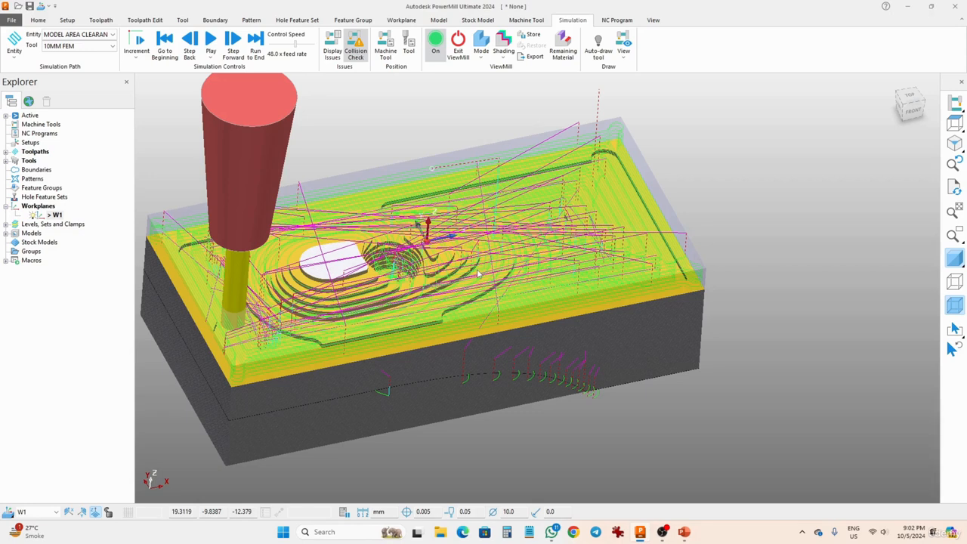
Apply Cut Direction shading to the simulated stock in ViewMill and resume playing the simulation
left_click(511, 60)
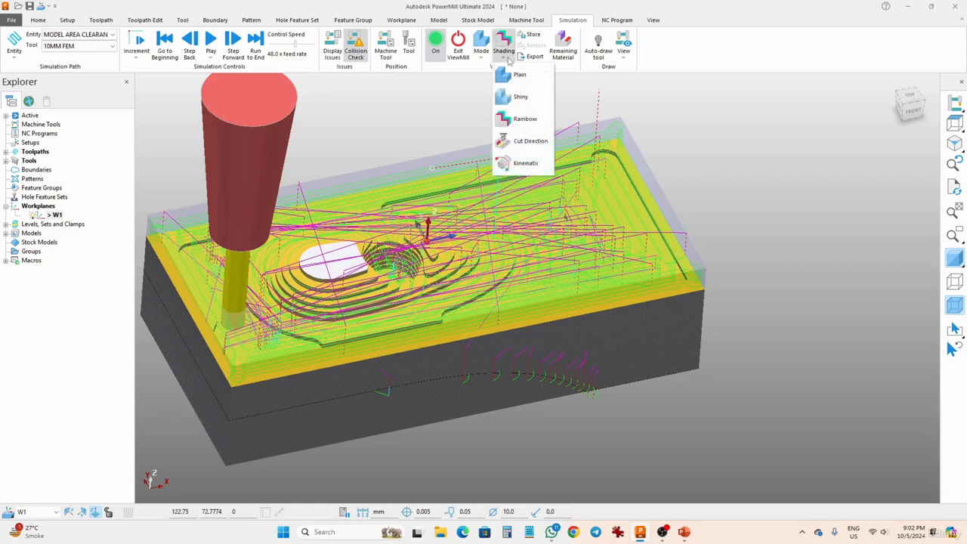
left_click(530, 141)
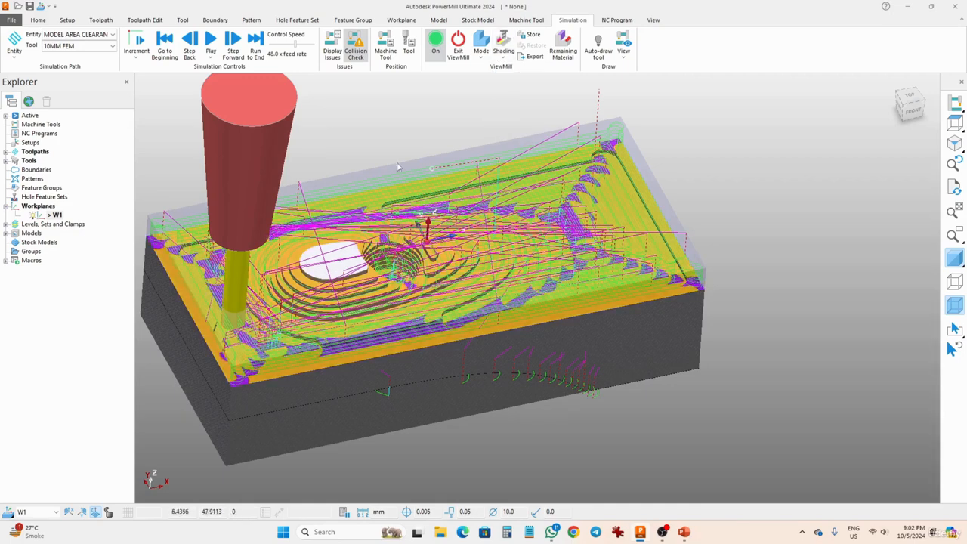
left_click(211, 42)
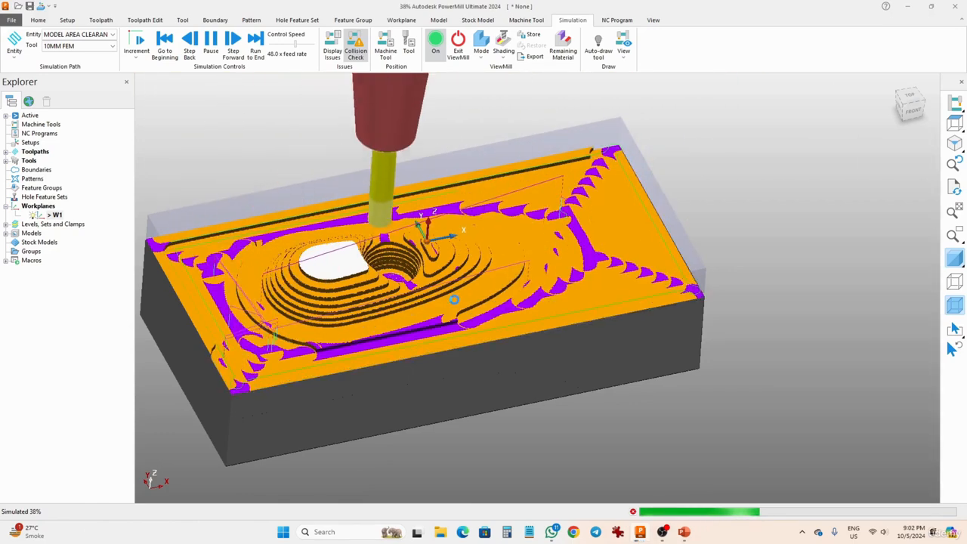
Switch the ViewMill shading to Kinematic, close its axis options and resume playing the simulation
left_click(503, 54)
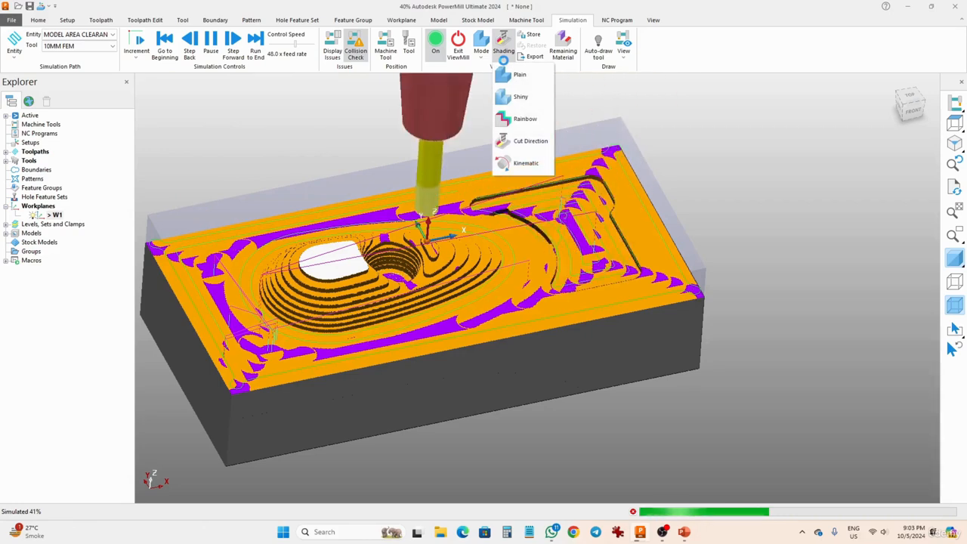
left_click(527, 165)
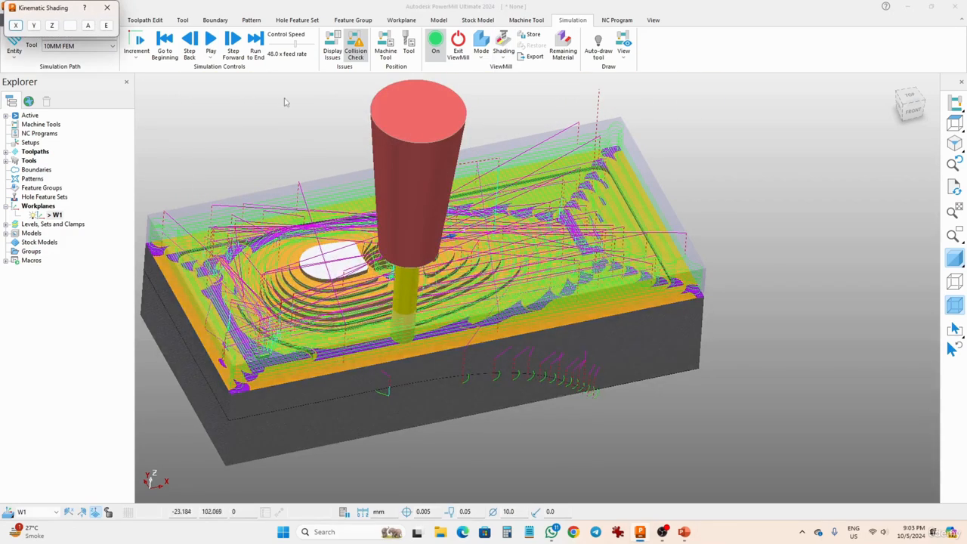
left_click(212, 42)
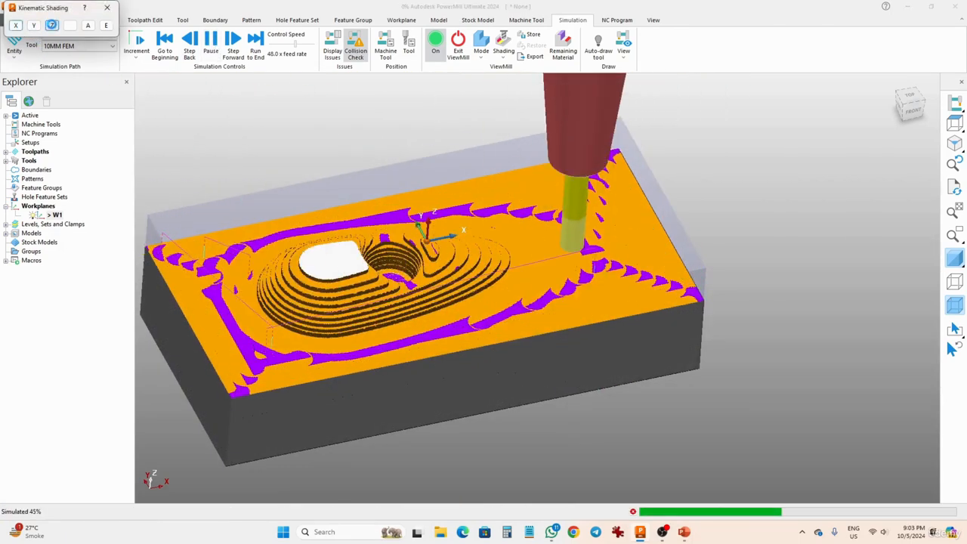
left_click(107, 8)
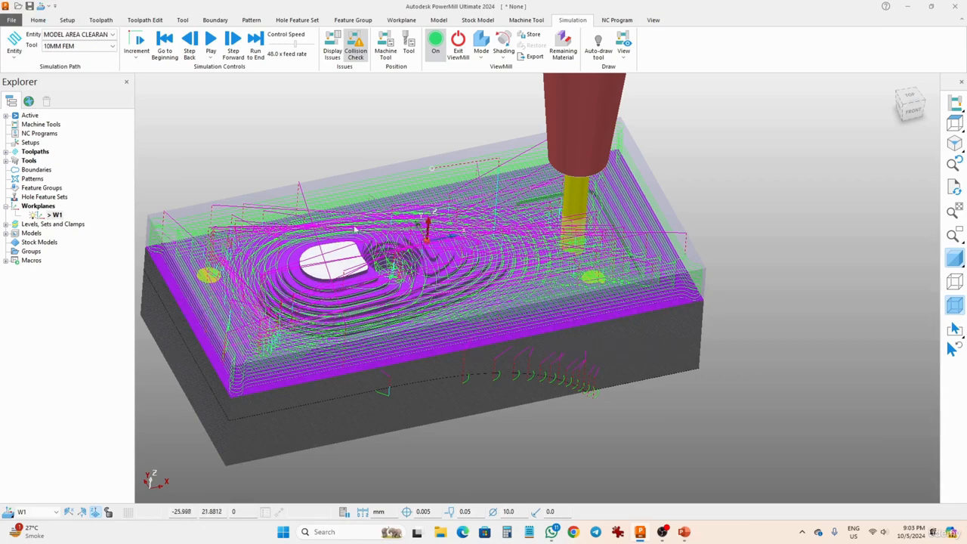
left_click(212, 42)
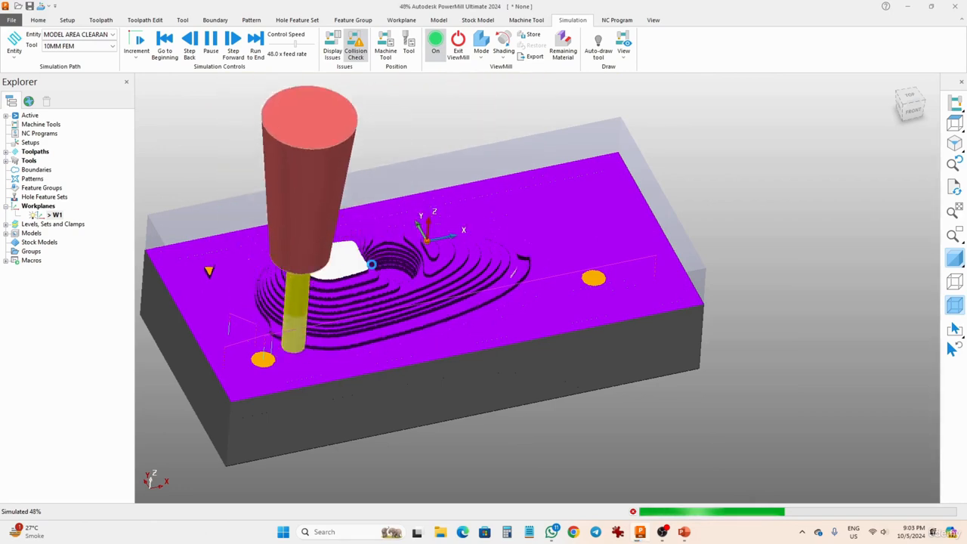
middle_click_drag(611, 339, 590, 313)
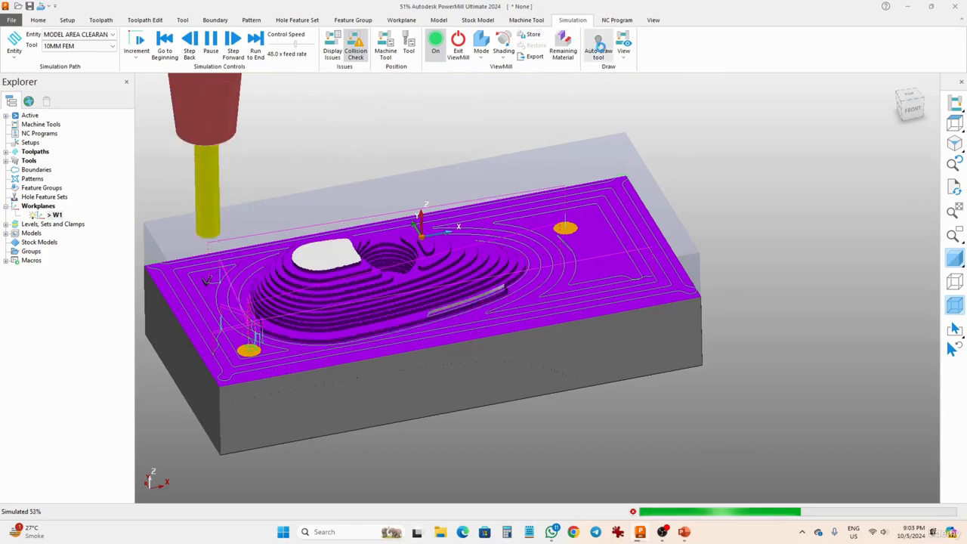
Set the simulation view to Floor view and to Model view, resuming playback after each change
left_click(623, 54)
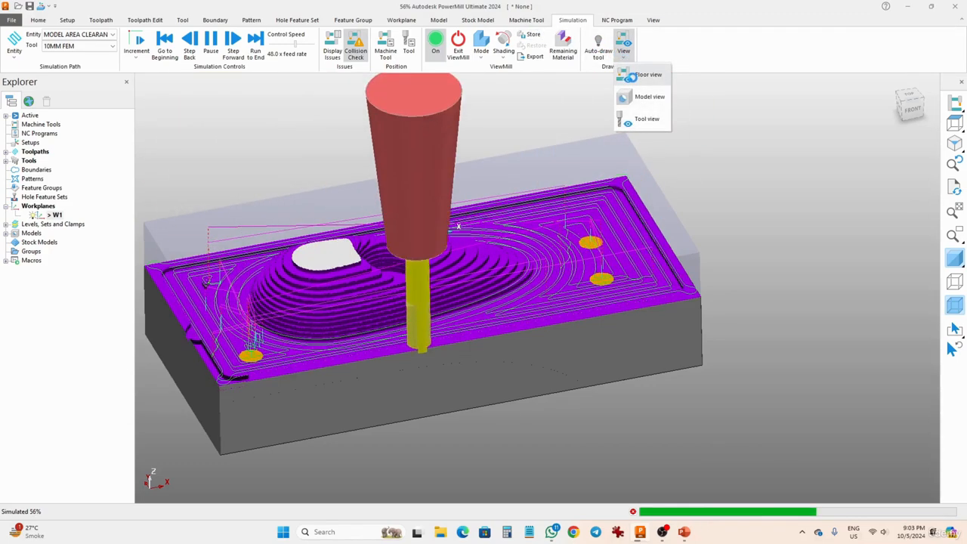
left_click(632, 76)
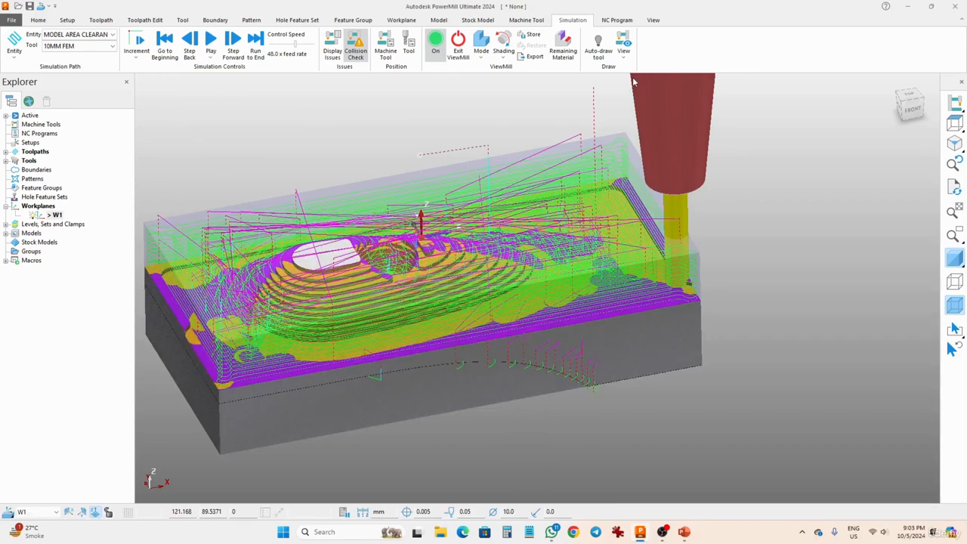
left_click(213, 44)
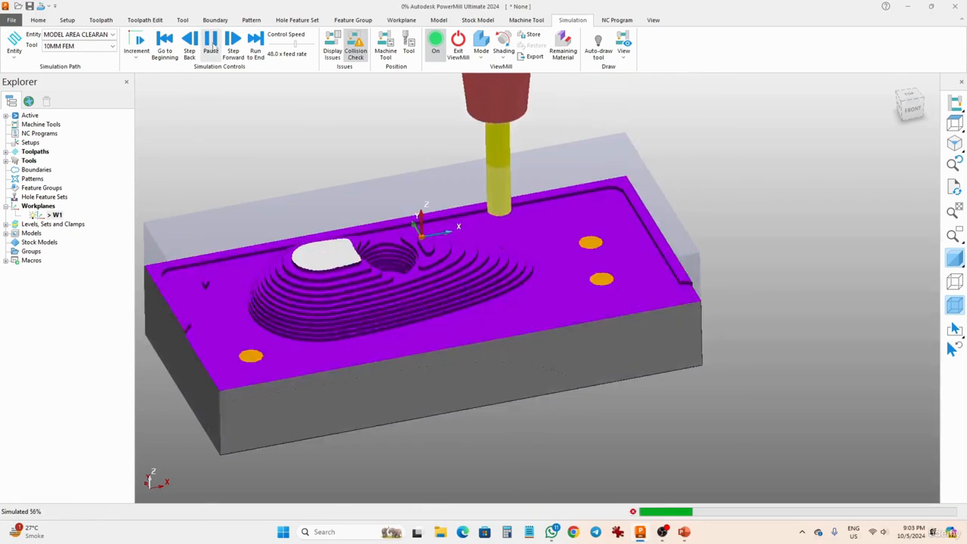
left_click(623, 53)
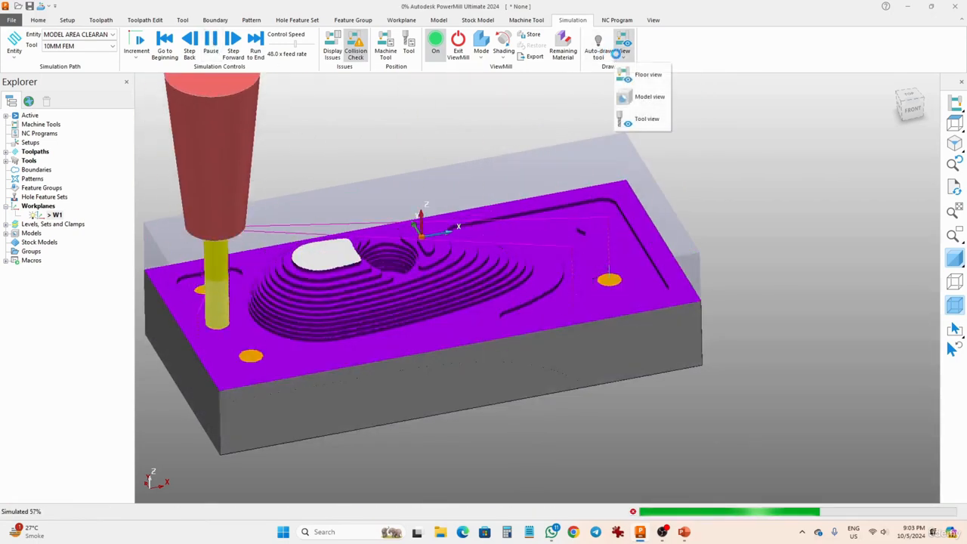
left_click(632, 76)
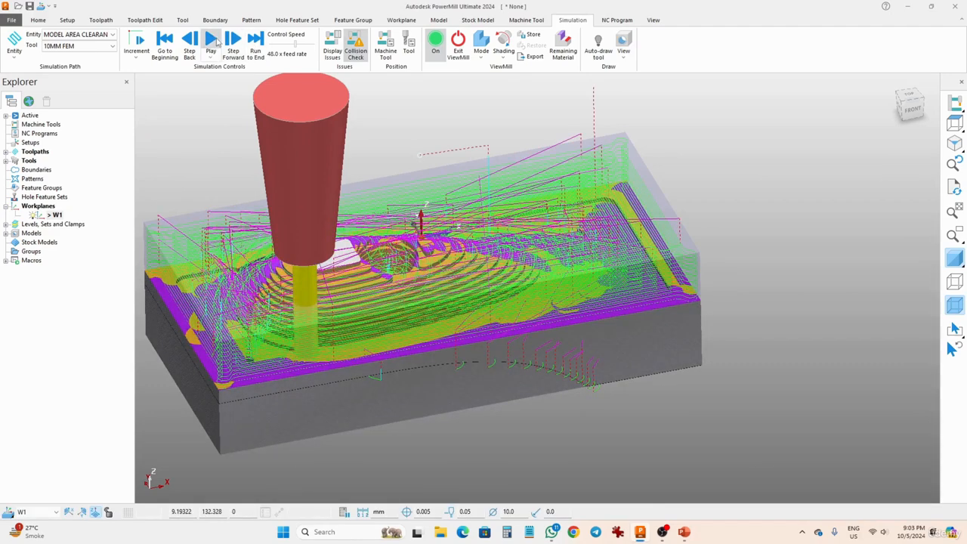
left_click(212, 44)
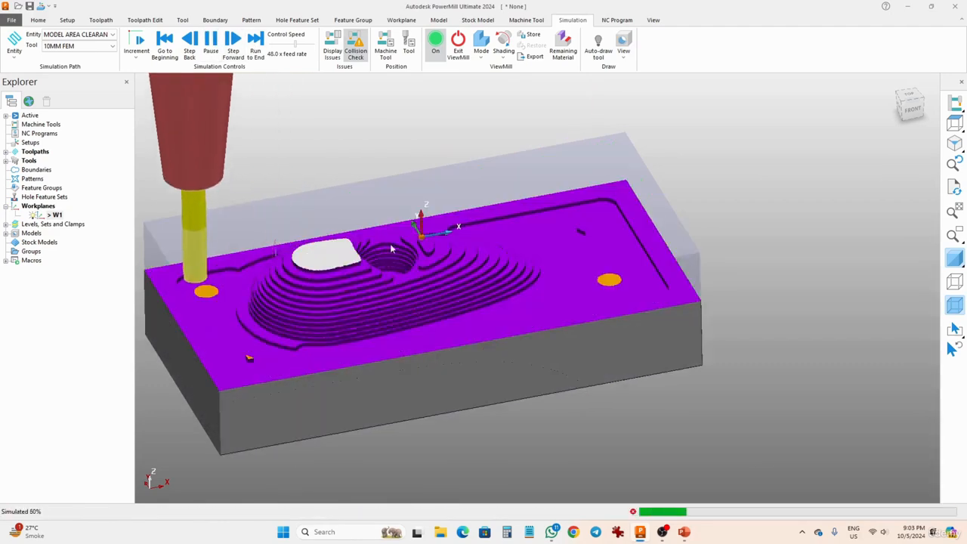
Switch the simulation to Tool view and resume playback with the whole block and tool in view
left_click(624, 51)
left_click(639, 115)
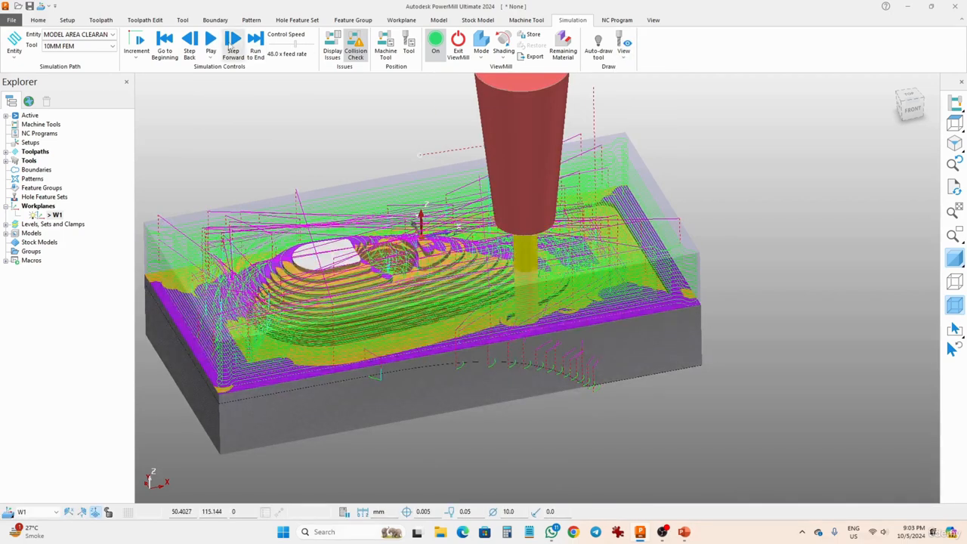
left_click(217, 41)
middle_click_drag(481, 136, 516, 220, "shift")
scroll(480, 209, "down", 3)
scroll(517, 219, "down", 1)
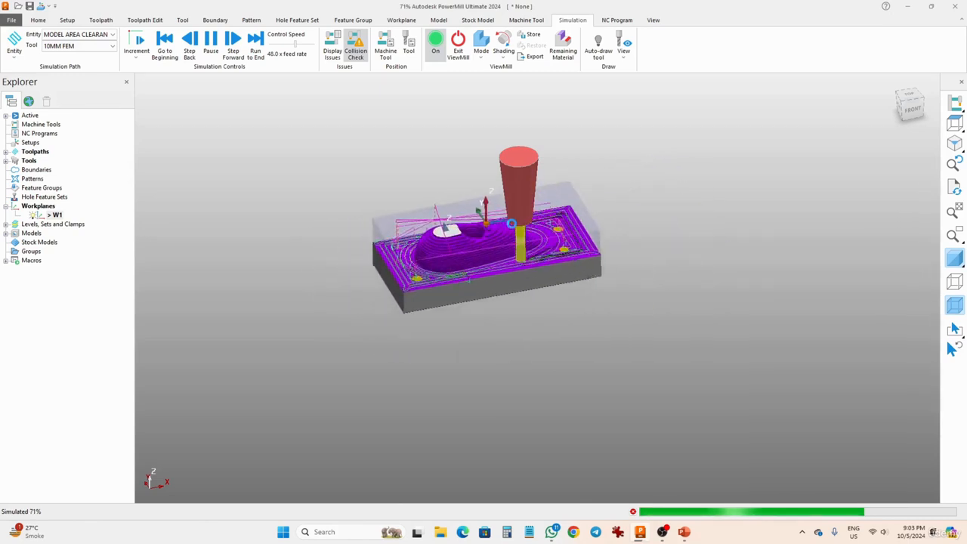
Return the simulation to Floor view and play the toolpath through to its end
left_click(624, 51)
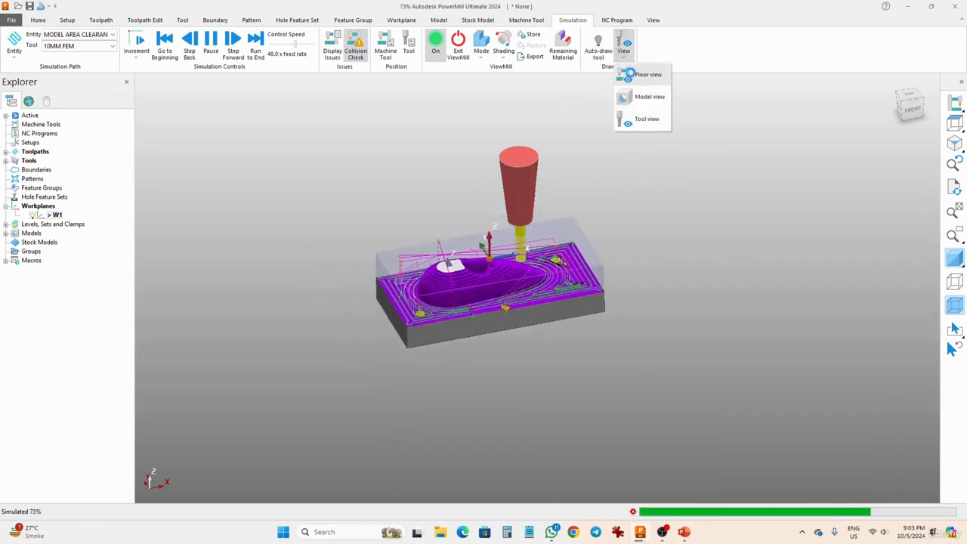
left_click(631, 73)
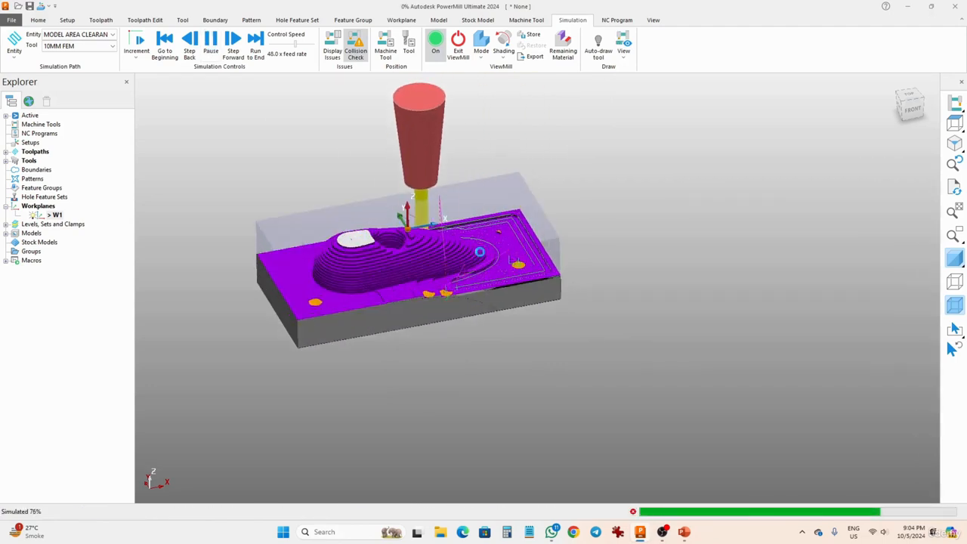
scroll(479, 252, "up", 3)
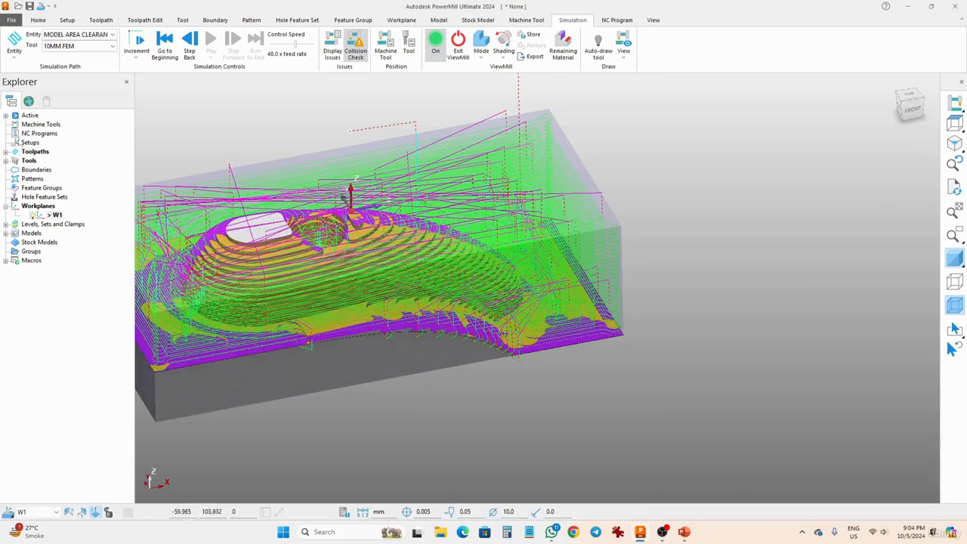
Expand the list of toolpaths to check the safety status of MODEL AREA CLEARANCE and view the whole machined block
left_click(5, 152)
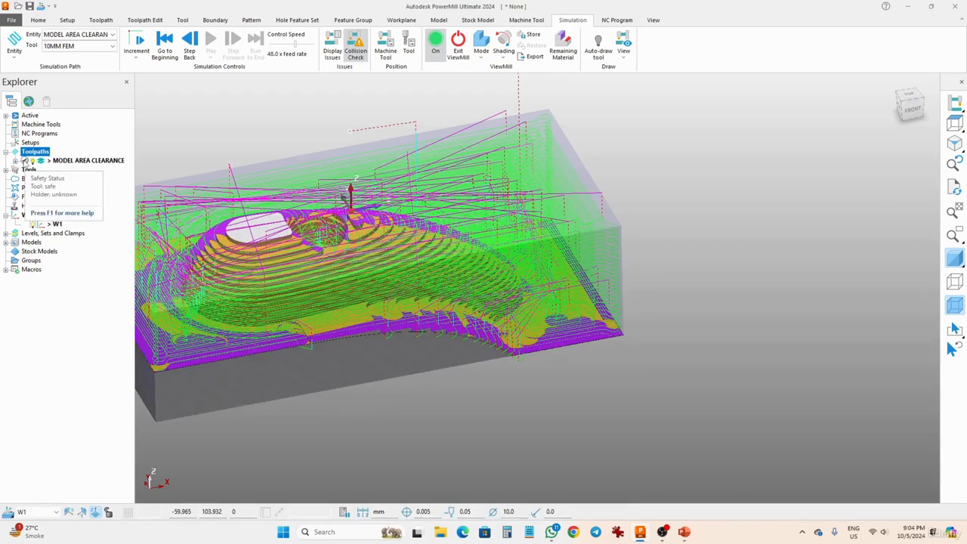
middle_click_drag(152, 175, 319, 191, "shift")
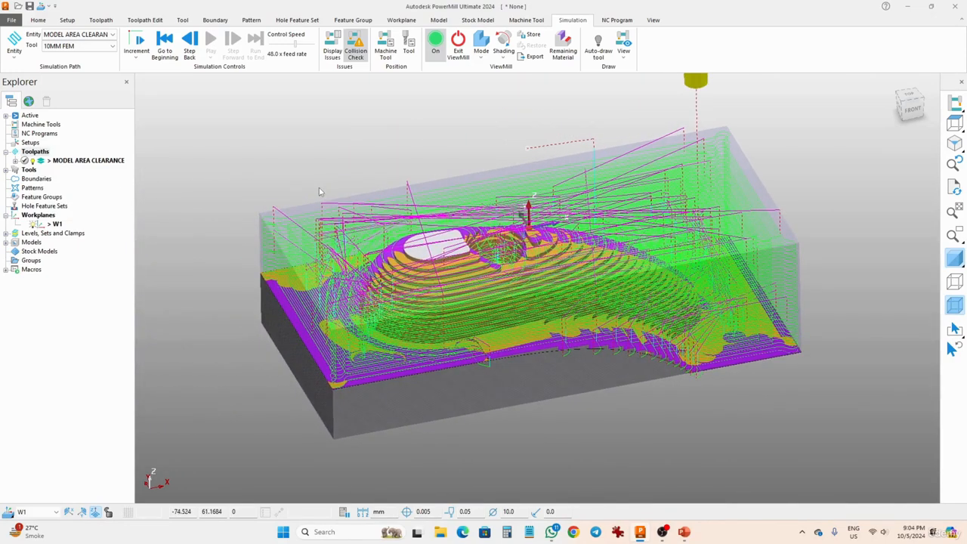